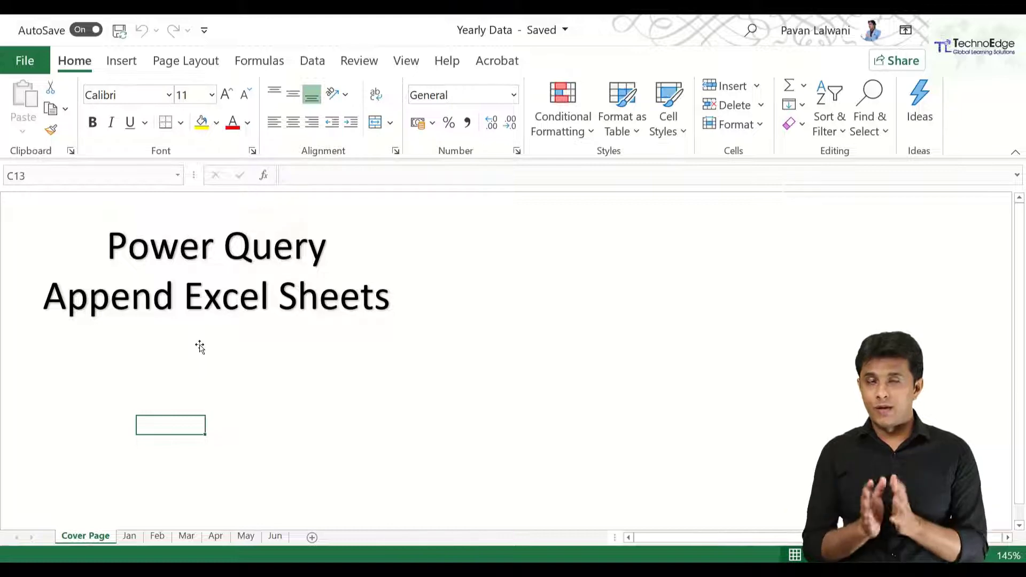
- Examine the Dates, Managers, Product and Quantity columns on the Jan sheet
{"action": "left_click", "coordinate": [131, 530]}
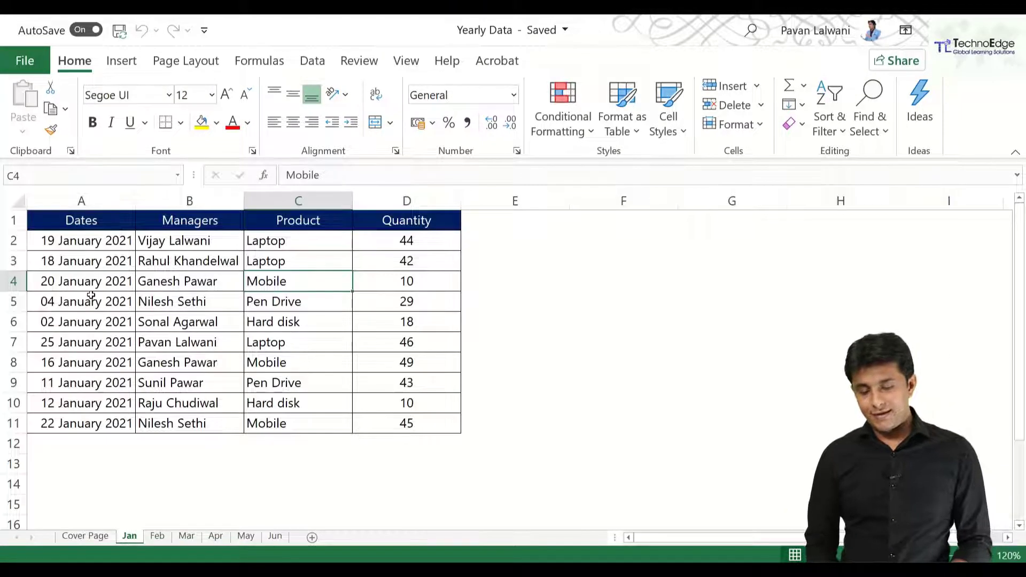
{"action": "left_click", "coordinate": [81, 200]}
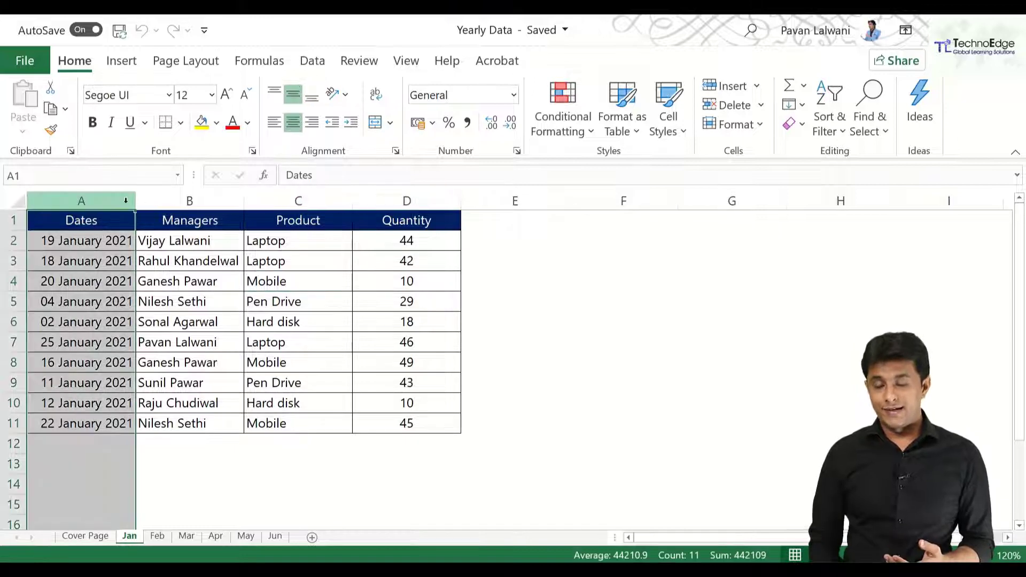
{"action": "left_click", "coordinate": [190, 201]}
{"action": "left_click", "coordinate": [297, 203]}
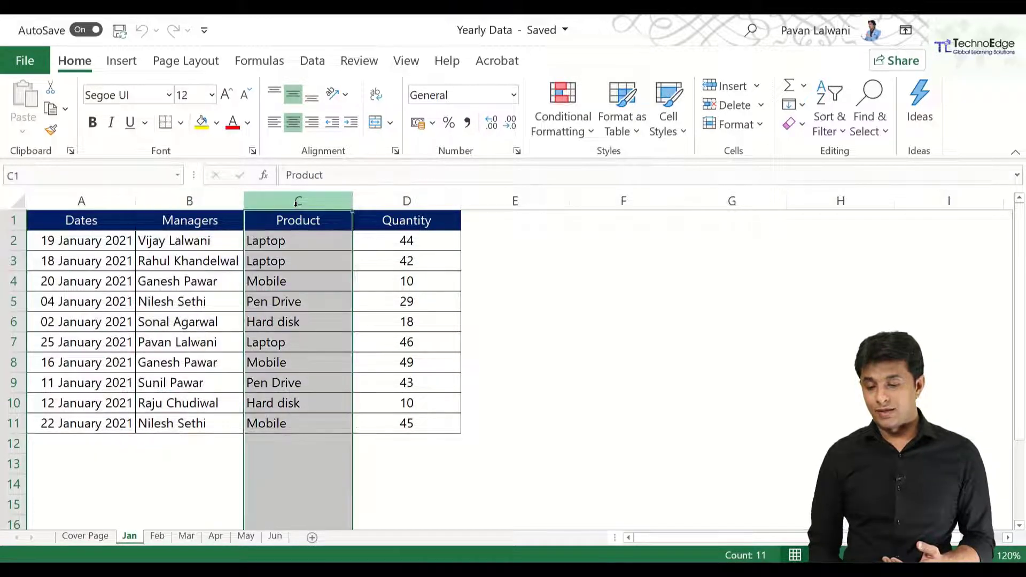
{"action": "left_click", "coordinate": [410, 201]}
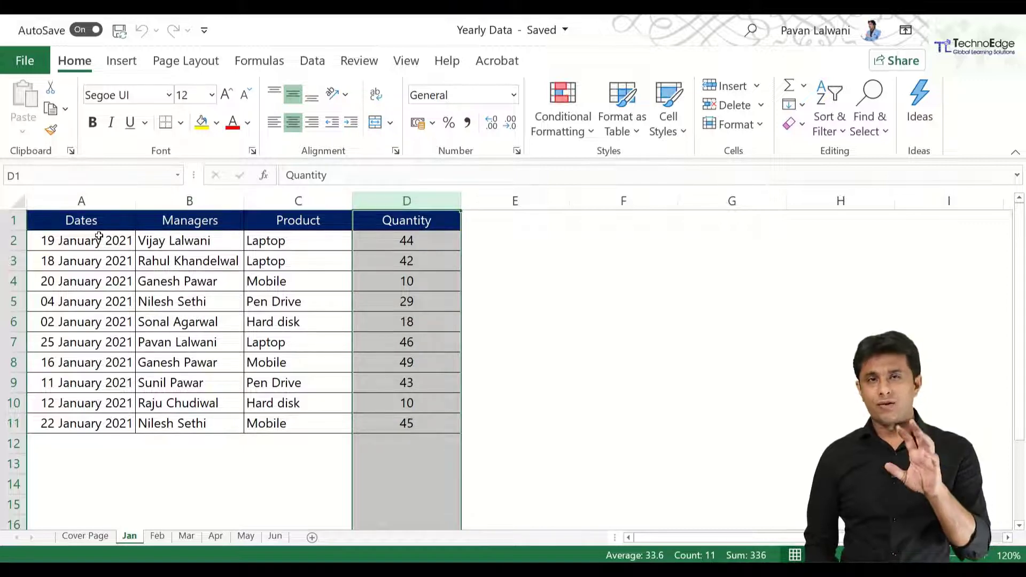
- Look through the Feb, Mar, Apr, May and Jun sheets and return to the Cover Page sheet
{"action": "left_click", "coordinate": [156, 537]}
{"action": "left_click", "coordinate": [185, 537]}
{"action": "left_click", "coordinate": [214, 537]}
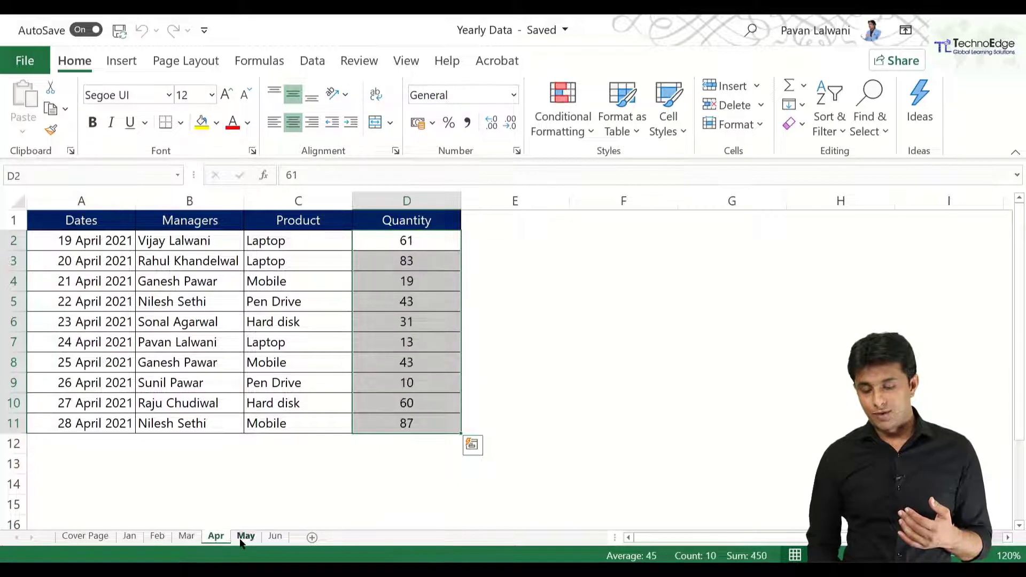
{"action": "left_click", "coordinate": [241, 538]}
{"action": "left_click", "coordinate": [275, 538]}
{"action": "left_click", "coordinate": [96, 537]}
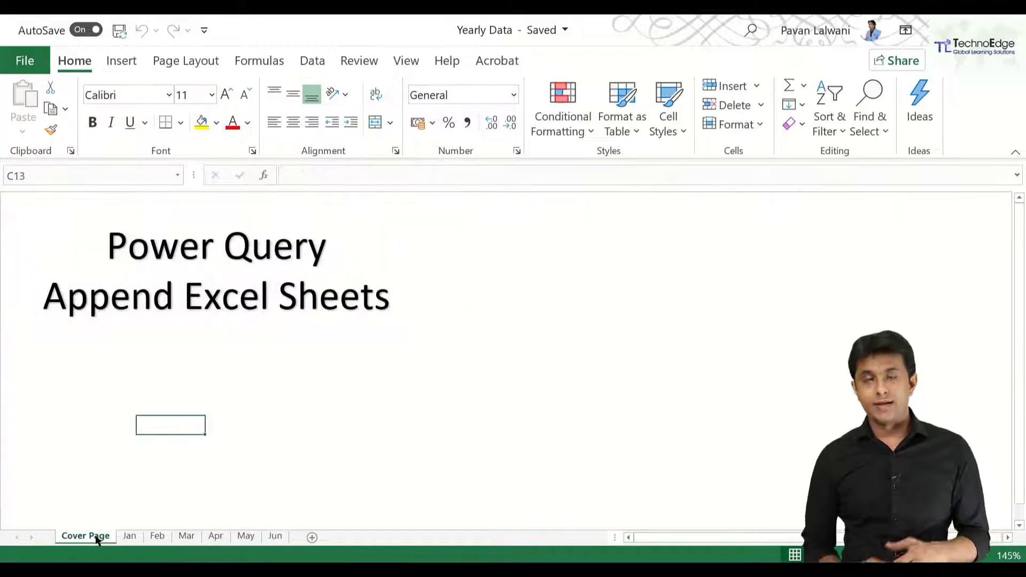
{"action": "left_click", "coordinate": [129, 537]}
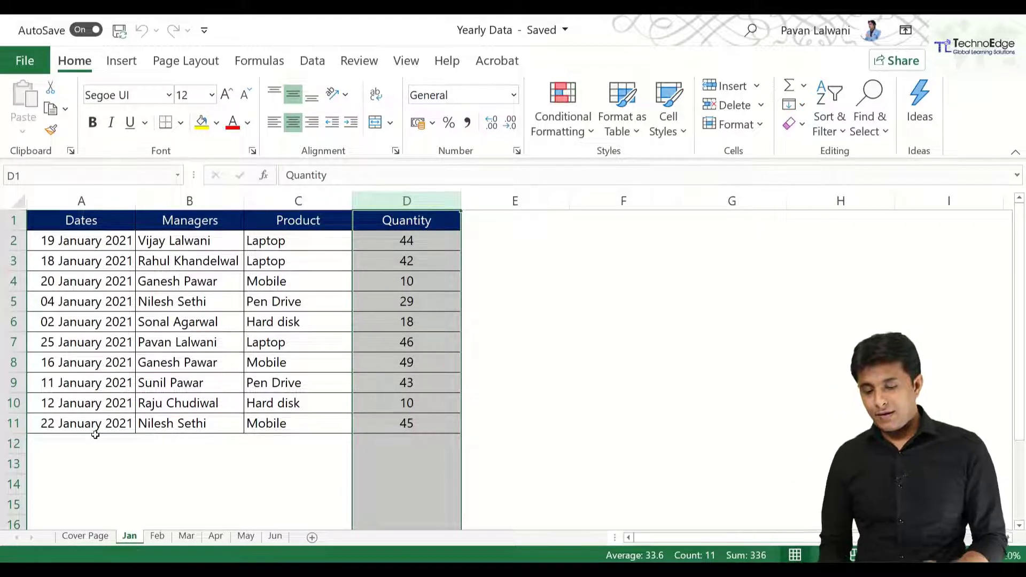
{"action": "left_click", "coordinate": [148, 395]}
{"action": "key", "text": "ctrl+n"}
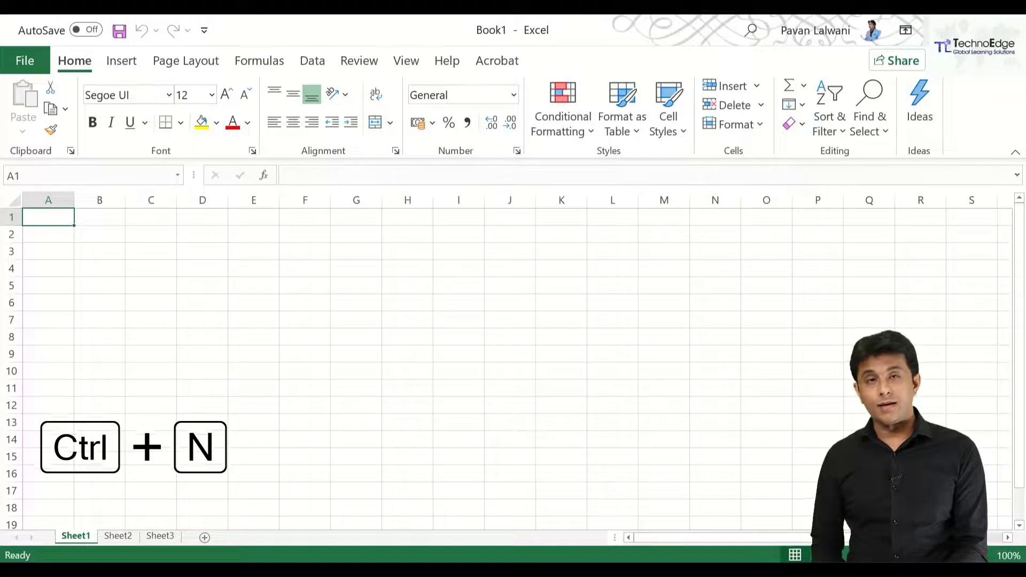
{"action": "left_click", "coordinate": [1008, 31]}
{"action": "left_click", "coordinate": [587, 256]}
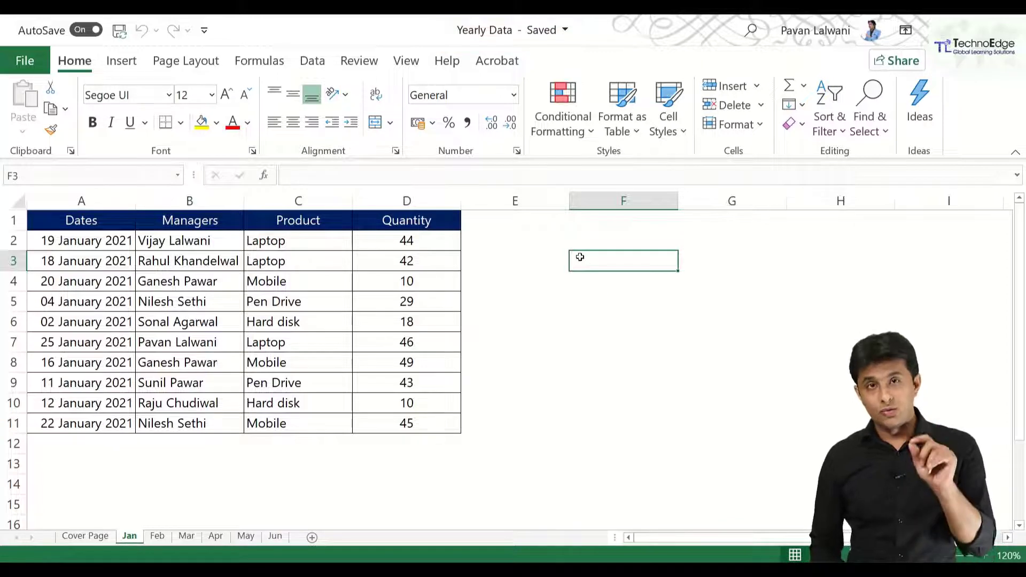
- Create a new blank workbook and select cell A2 on Sheet1
{"action": "key", "text": "ctrl+n"}
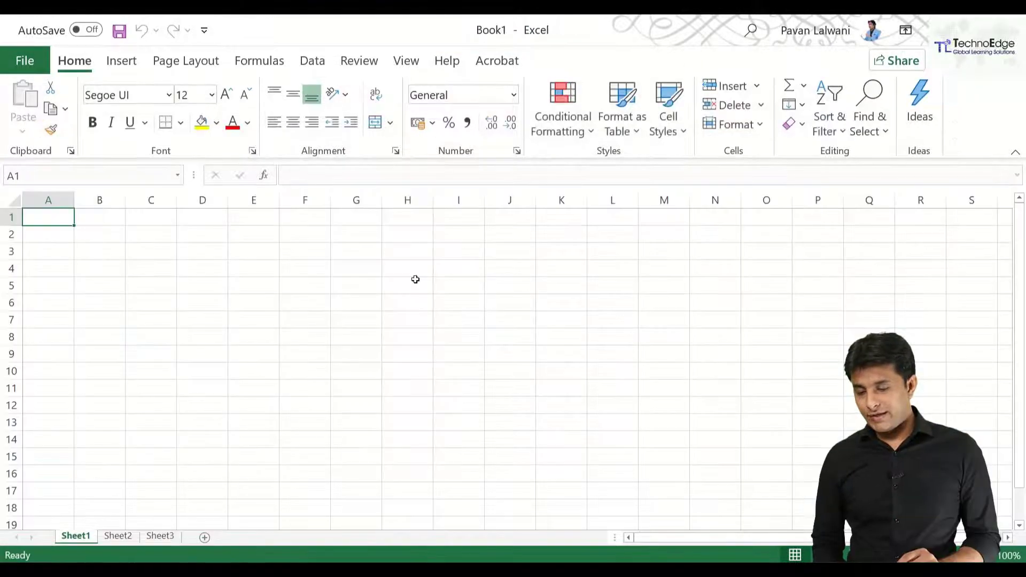
{"action": "left_click", "coordinate": [128, 250]}
{"action": "left_click", "coordinate": [73, 232]}
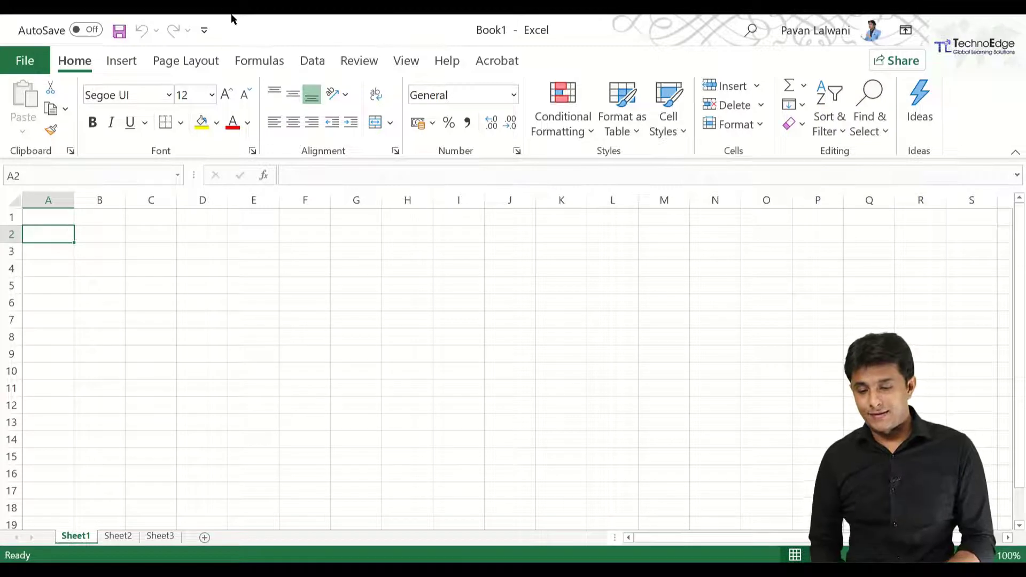
- Start a Get Data import with an Excel workbook file as the source
{"action": "left_click", "coordinate": [300, 60]}
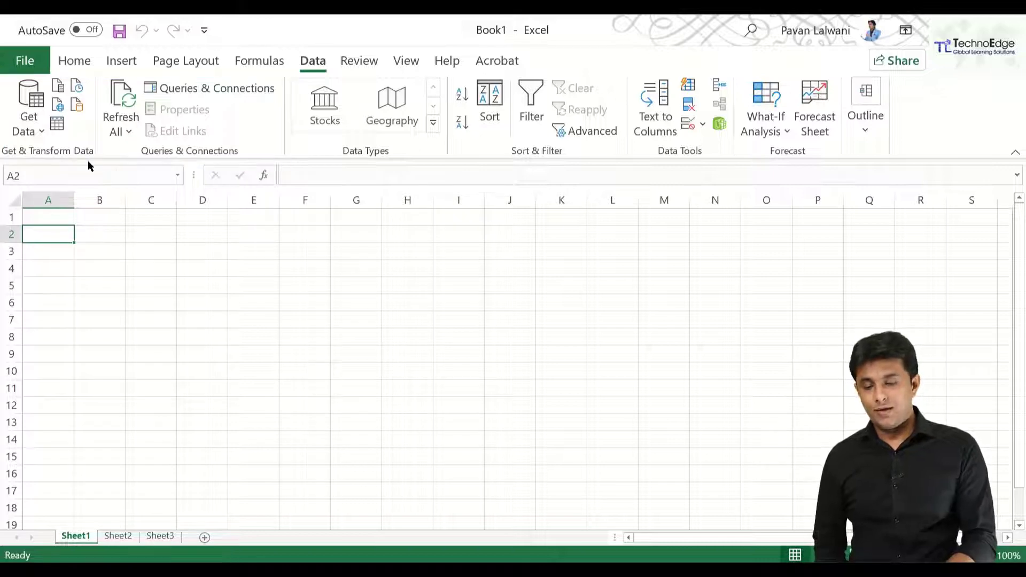
{"action": "left_click", "coordinate": [26, 125]}
{"action": "mouse_move", "coordinate": [49, 163]}
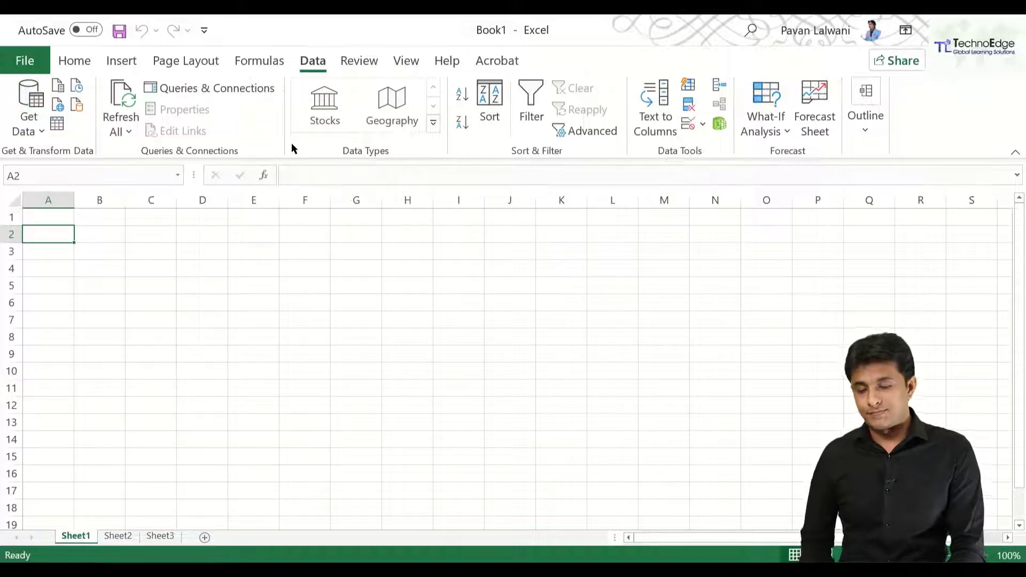
{"action": "left_click", "coordinate": [30, 109]}
{"action": "mouse_move", "coordinate": [67, 168]}
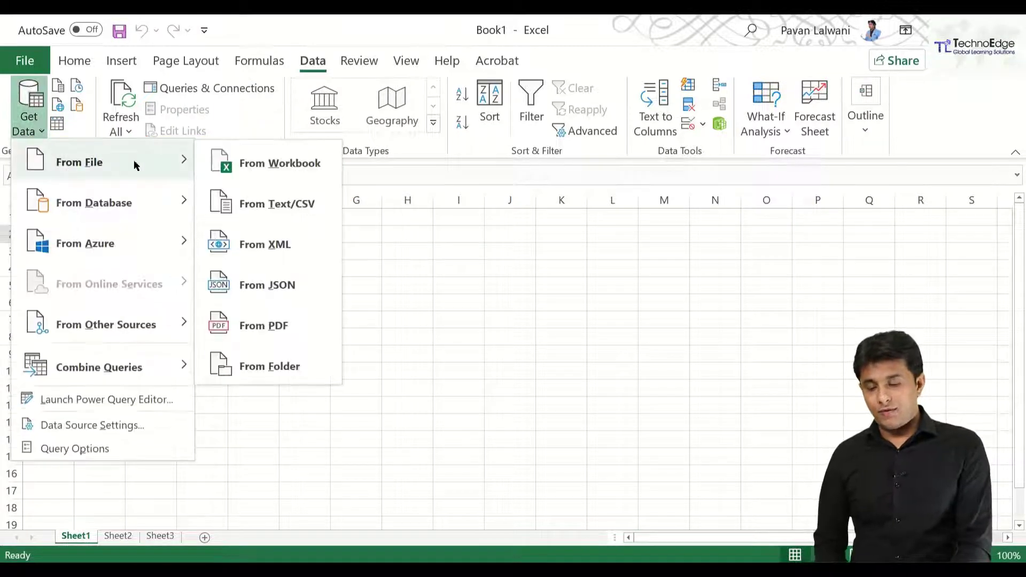
{"action": "left_click", "coordinate": [251, 164]}
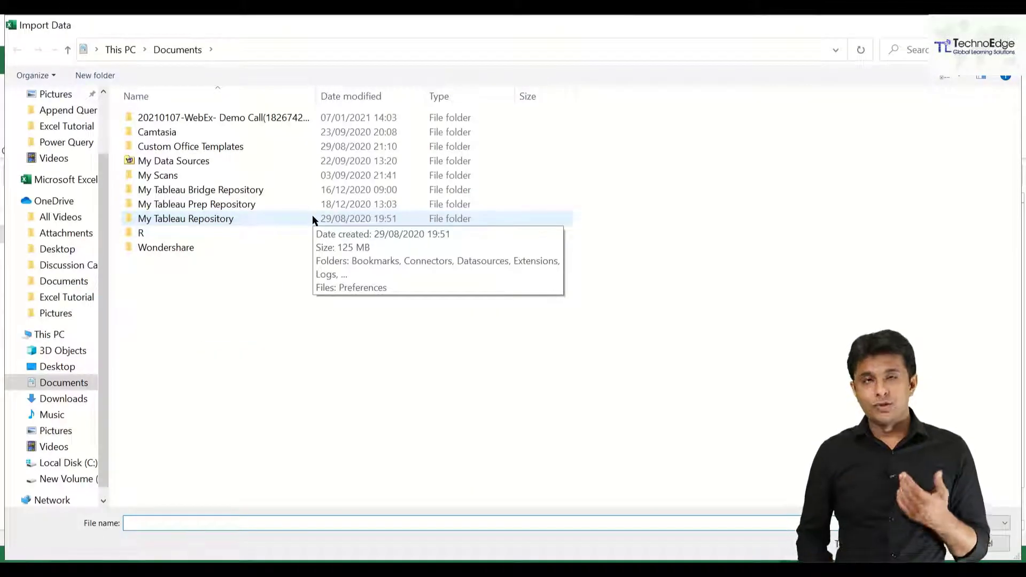
- Import the Yearly Data workbook from the OneDrive folder Excel Tutorial, Power Query, Append Queries
{"action": "left_click", "coordinate": [55, 202]}
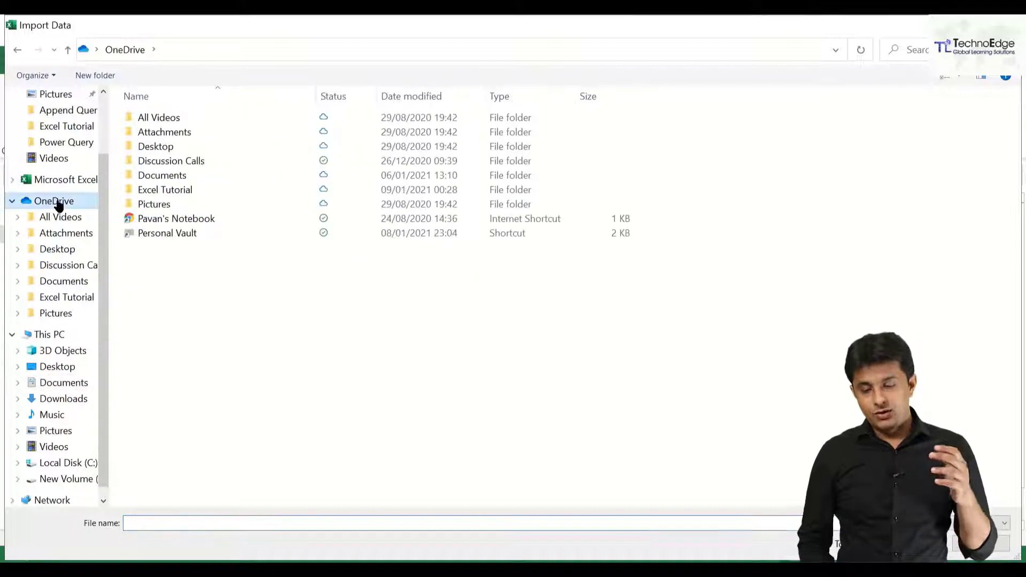
{"action": "double_click", "coordinate": [190, 191]}
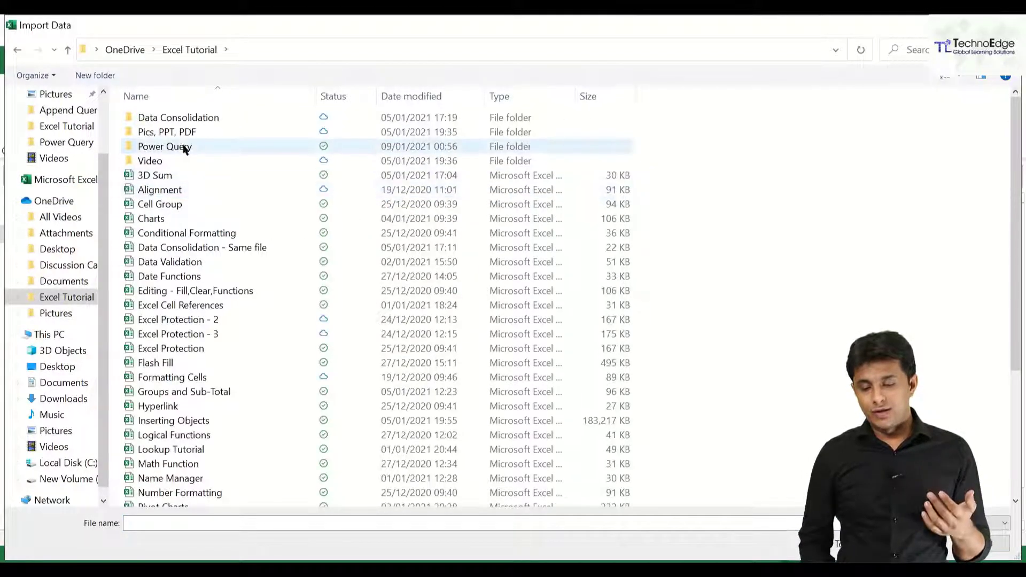
{"action": "double_click", "coordinate": [184, 148]}
{"action": "double_click", "coordinate": [187, 117]}
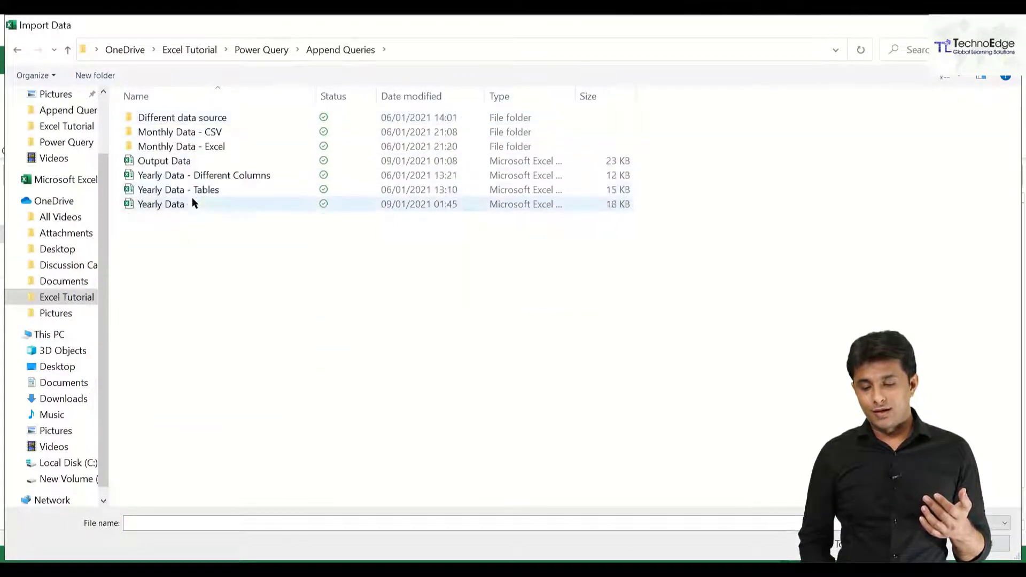
{"action": "left_click", "coordinate": [193, 203]}
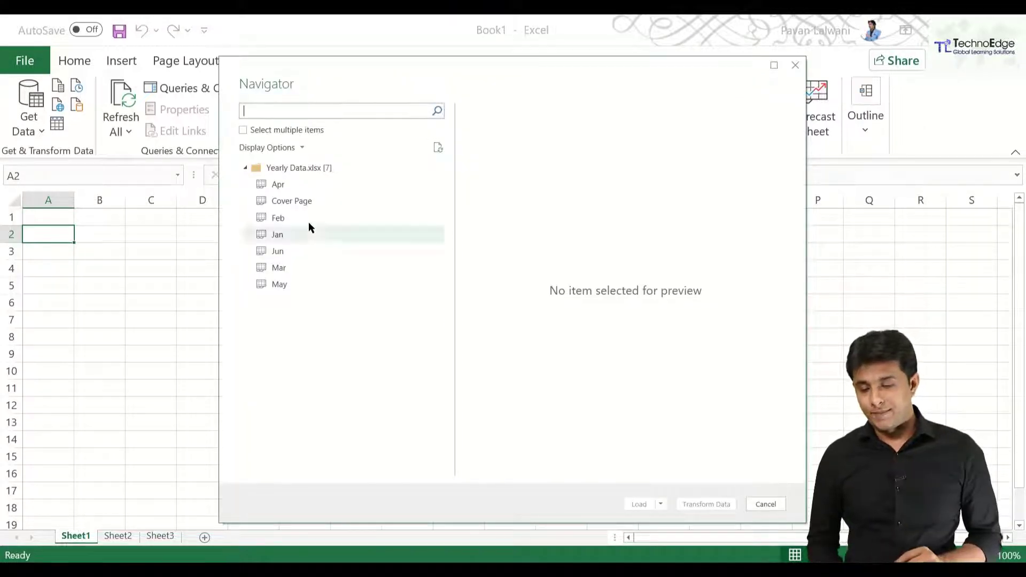
- Allow selection of multiple items and select the Apr, Feb, Jan, Jun, Mar and May sheets, leaving out Cover Page
{"action": "left_click", "coordinate": [243, 130]}
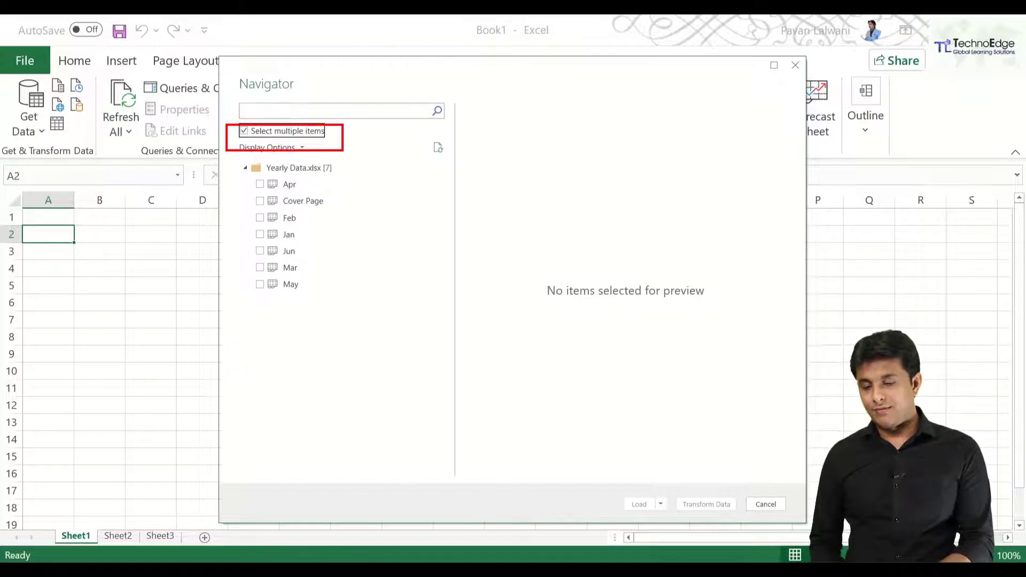
{"action": "left_click", "coordinate": [260, 184]}
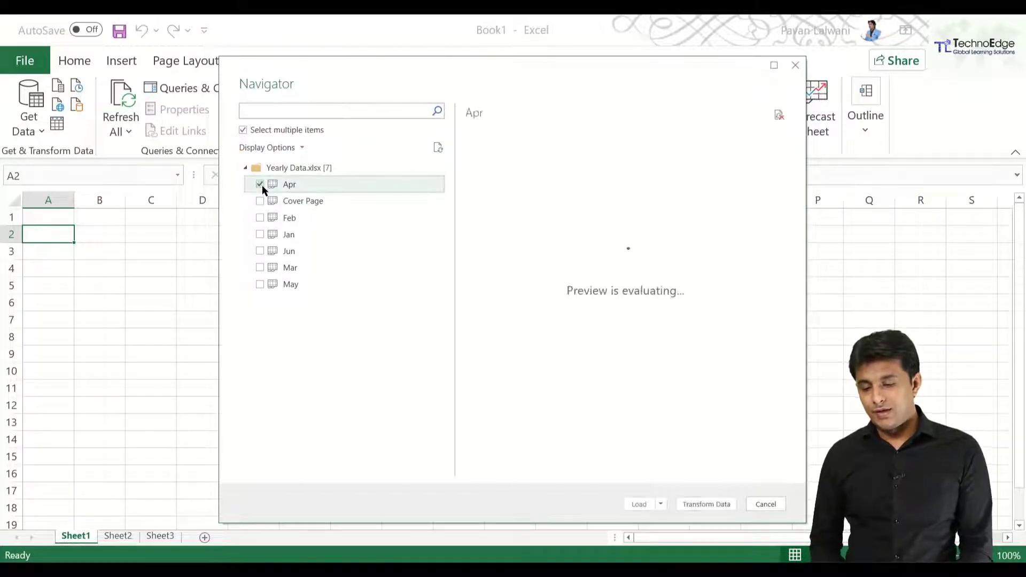
{"action": "left_click", "coordinate": [261, 216]}
{"action": "left_click", "coordinate": [260, 234]}
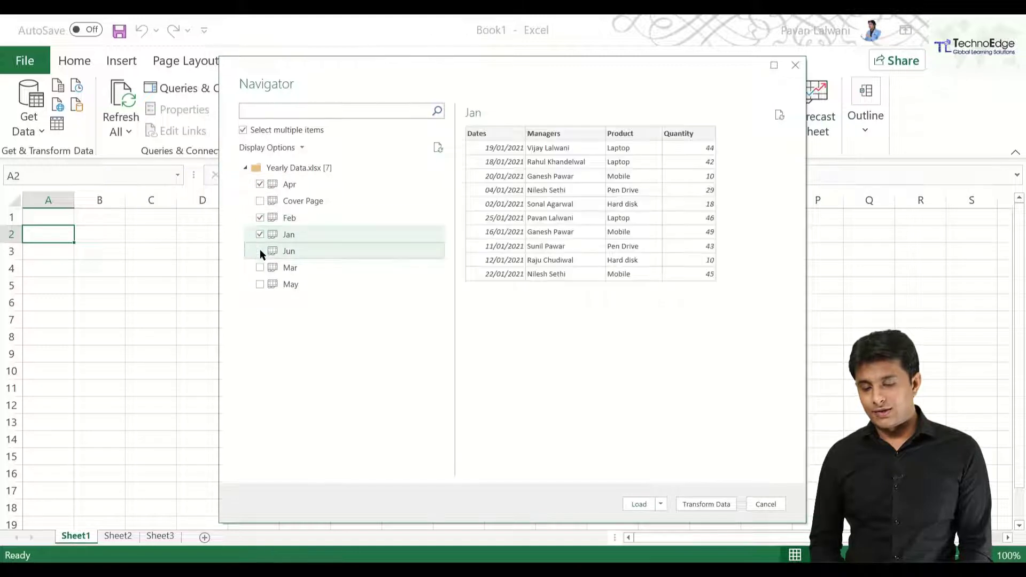
{"action": "left_click", "coordinate": [260, 250]}
{"action": "left_click", "coordinate": [261, 268]}
{"action": "left_click", "coordinate": [261, 284]}
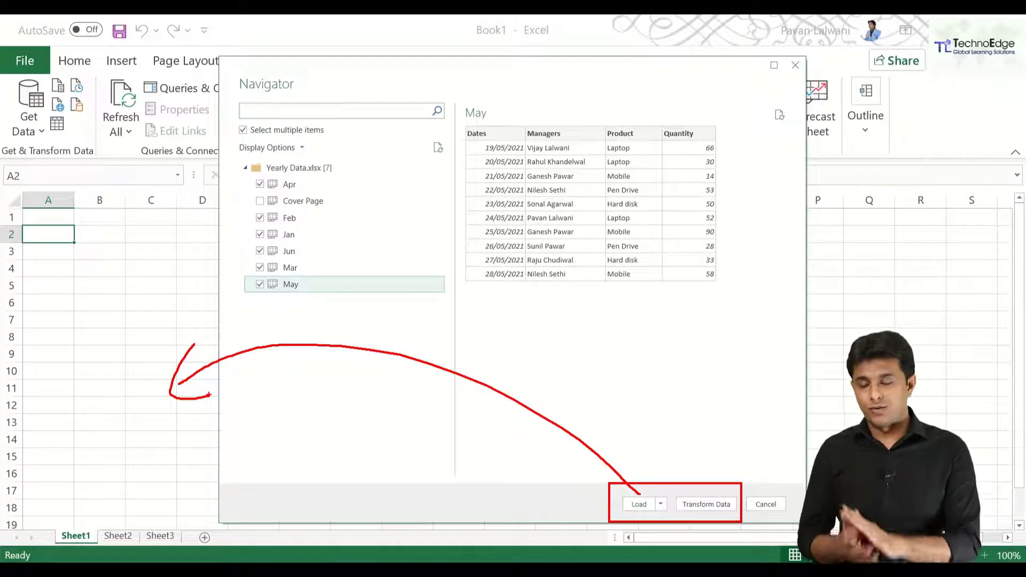
- Open the selected month sheets in the Power Query Editor with Transform Data instead of loading them directly
{"action": "key", "text": "Escape"}
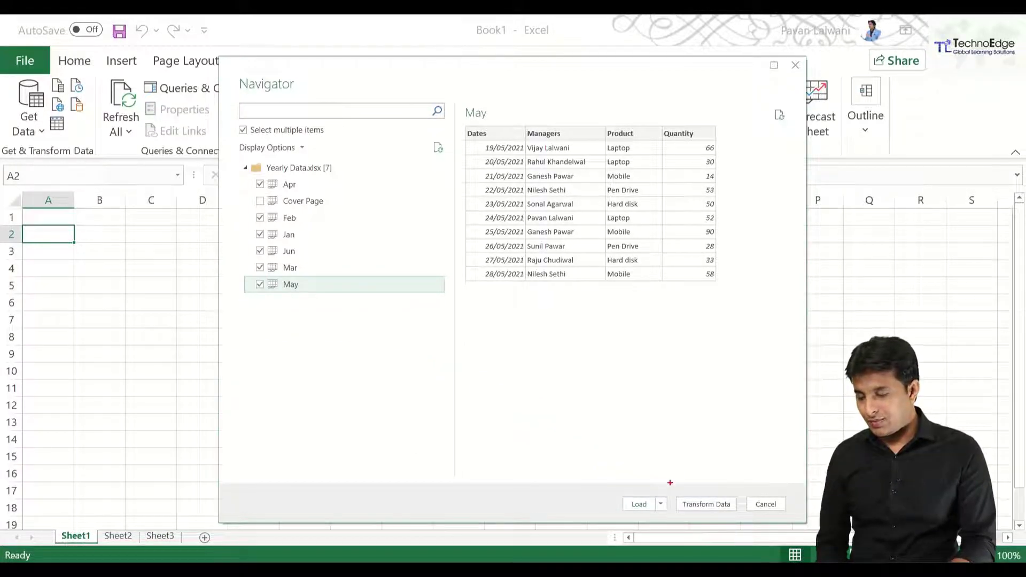
{"action": "left_click_drag", "start_coordinate": [670, 482], "coordinate": [746, 521]}
{"action": "key", "text": "Escape"}
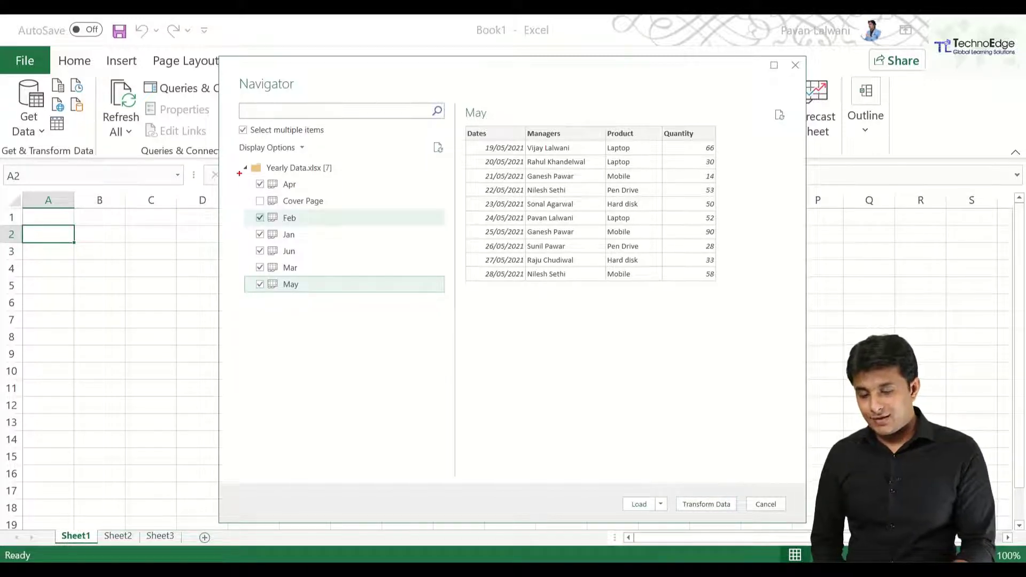
{"action": "left_click", "coordinate": [704, 505]}
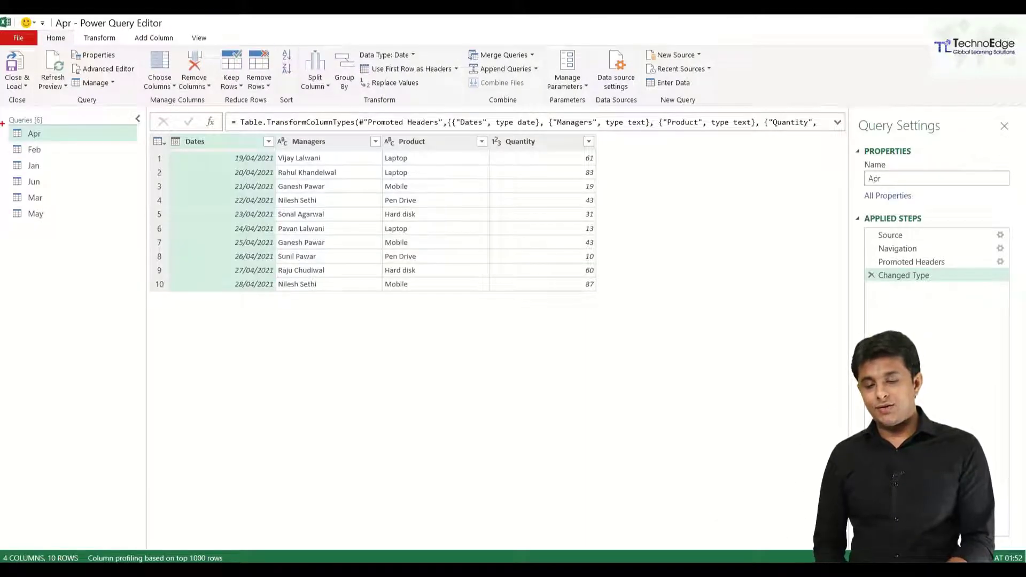
{"action": "left_click_drag", "start_coordinate": [3, 124], "coordinate": [101, 221]}
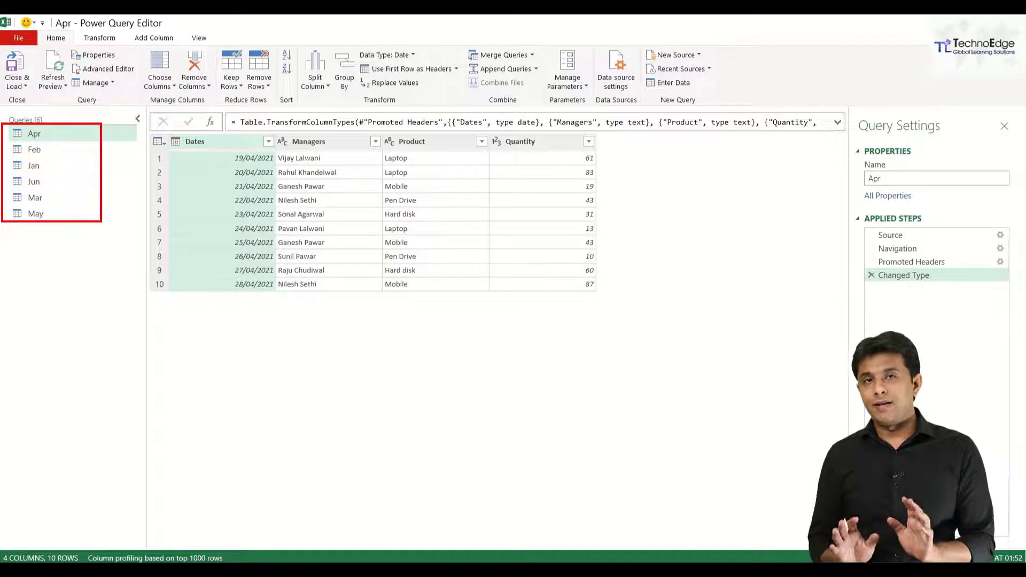
{"action": "key", "text": "Escape"}
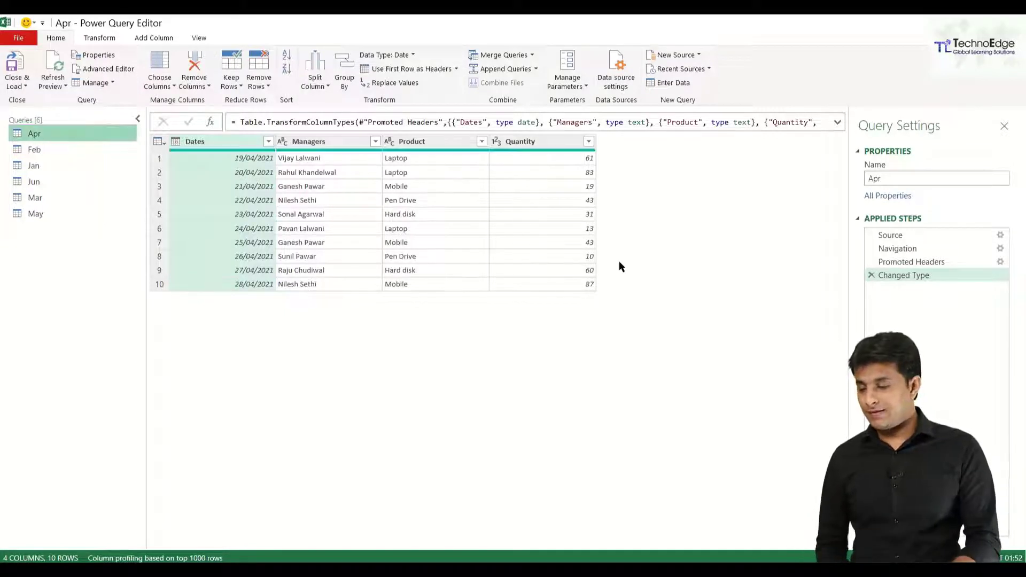
{"action": "key", "text": "ctrl+2"}
{"action": "left_click_drag", "start_coordinate": [848, 110], "coordinate": [948, 137]}
{"action": "left_click_drag", "start_coordinate": [851, 164], "coordinate": [912, 187]}
{"action": "key", "text": "e"}
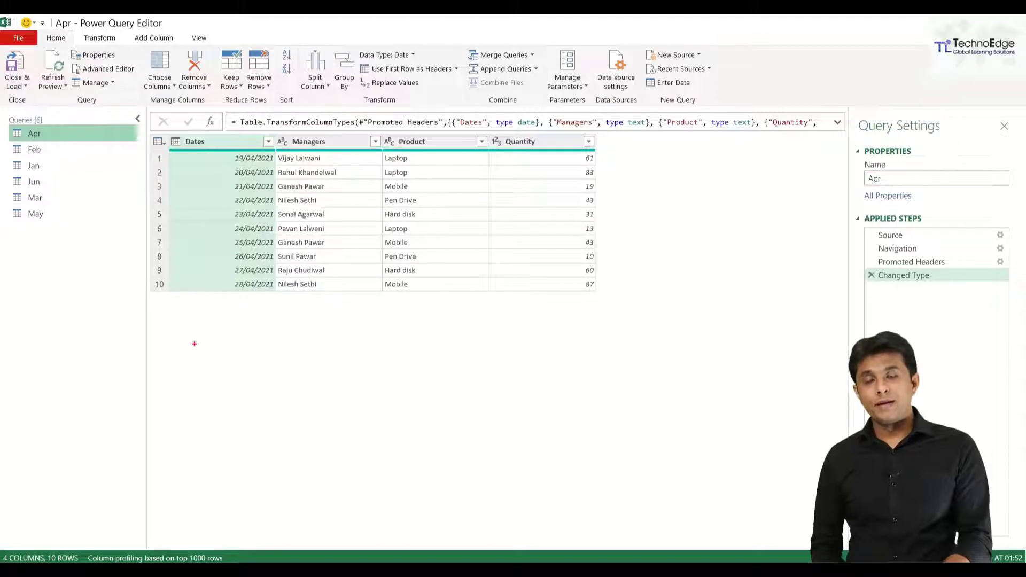
{"action": "left_click_drag", "start_coordinate": [66, 545], "coordinate": [188, 387]}
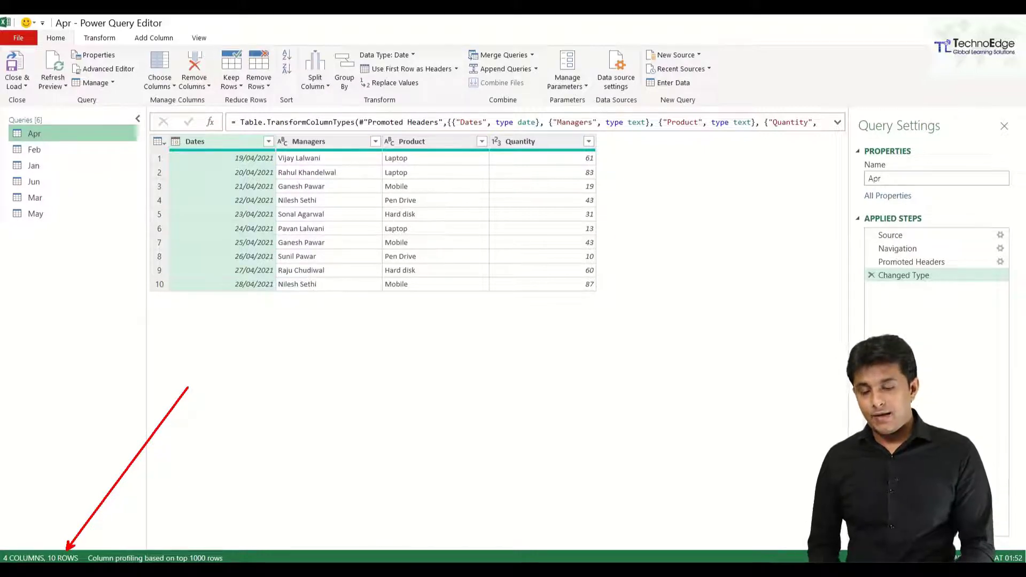
{"action": "key", "text": "Escape"}
- Start Append Queries as New from the Apr query and set it to combine three or more tables
{"action": "left_click", "coordinate": [536, 69]}
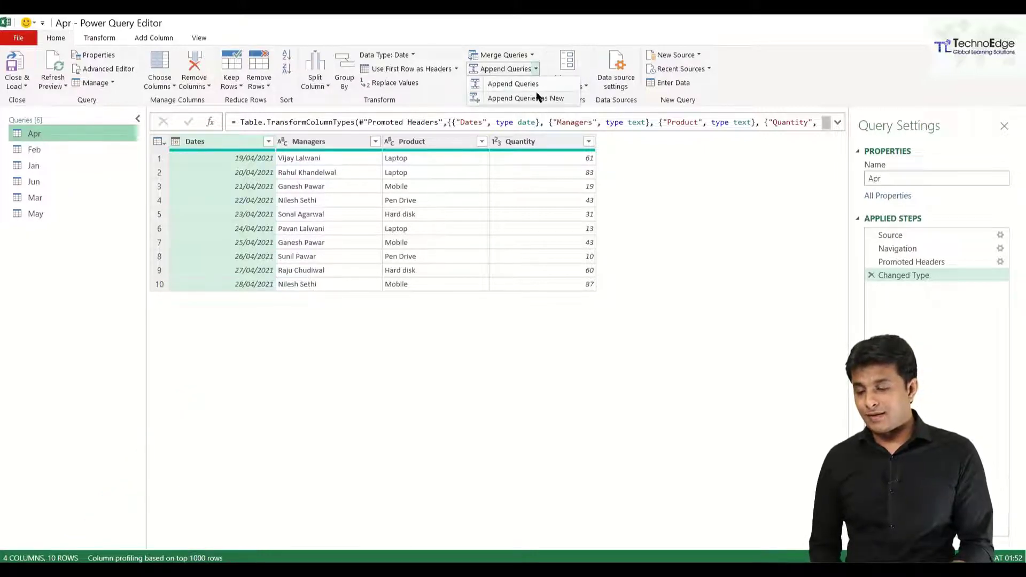
{"action": "left_click_drag", "start_coordinate": [466, 88], "coordinate": [582, 106]}
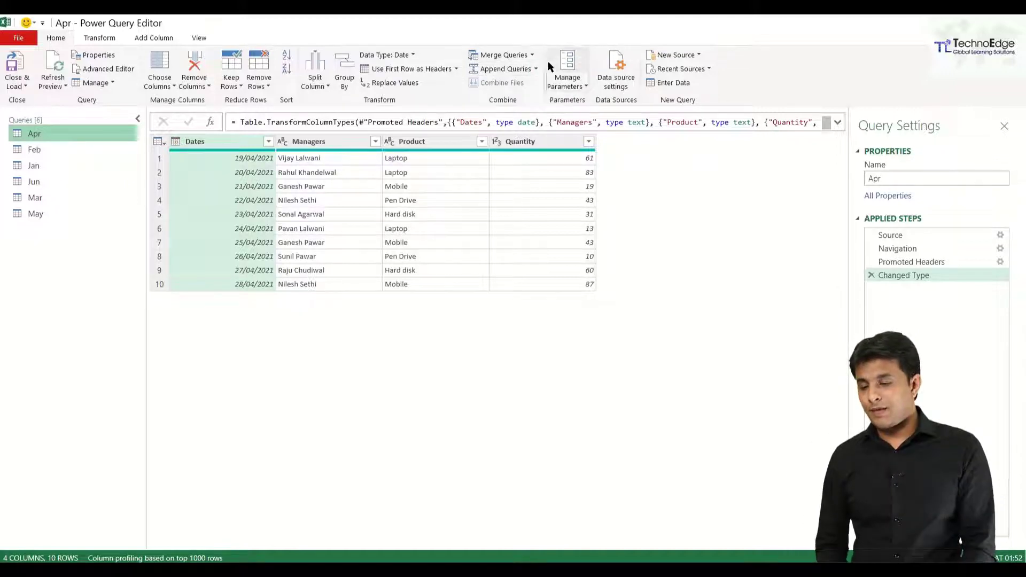
{"action": "left_click", "coordinate": [535, 69]}
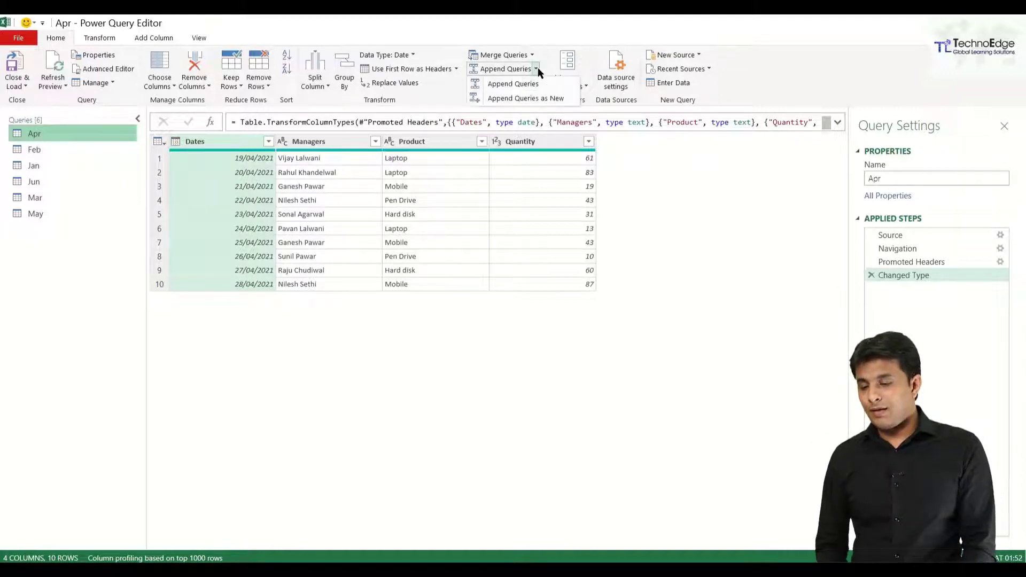
{"action": "left_click", "coordinate": [543, 99]}
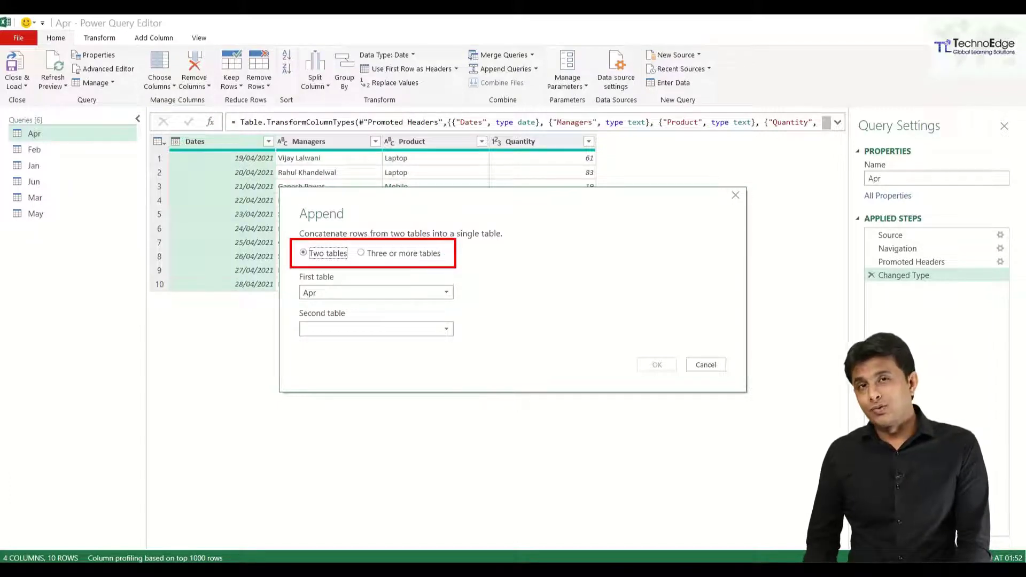
{"action": "left_click", "coordinate": [360, 253]}
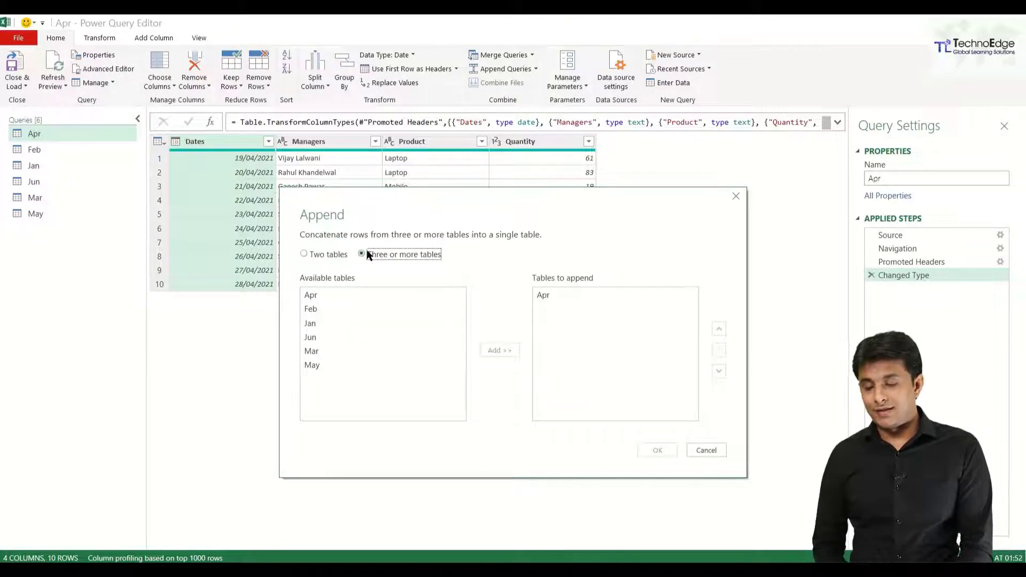
- Add the Feb, Jan, Jun, Mar and May tables to Apr in the tables to append and create the combined query
{"action": "left_click", "coordinate": [318, 308]}
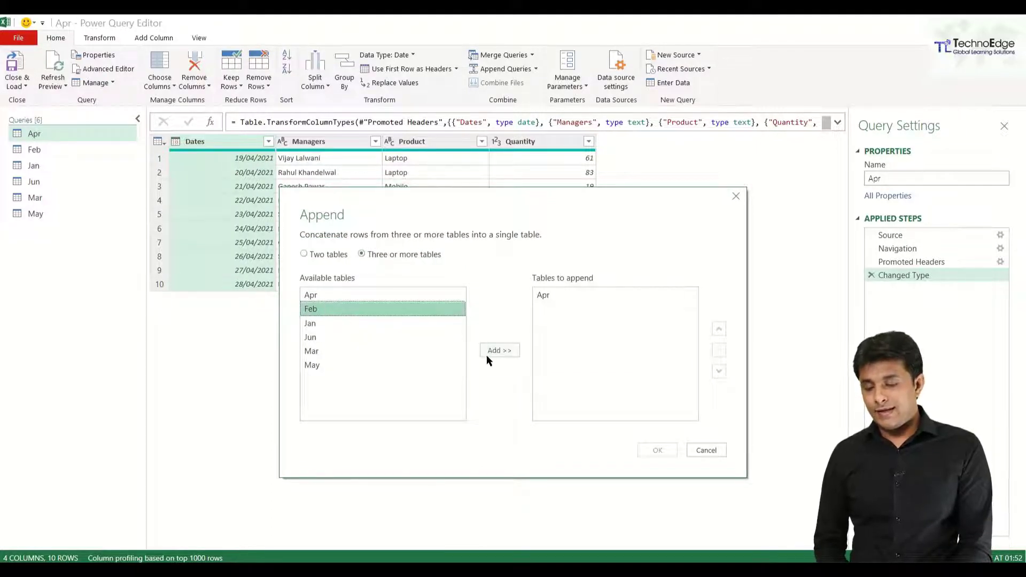
{"action": "left_click", "coordinate": [488, 351]}
{"action": "left_click", "coordinate": [307, 323]}
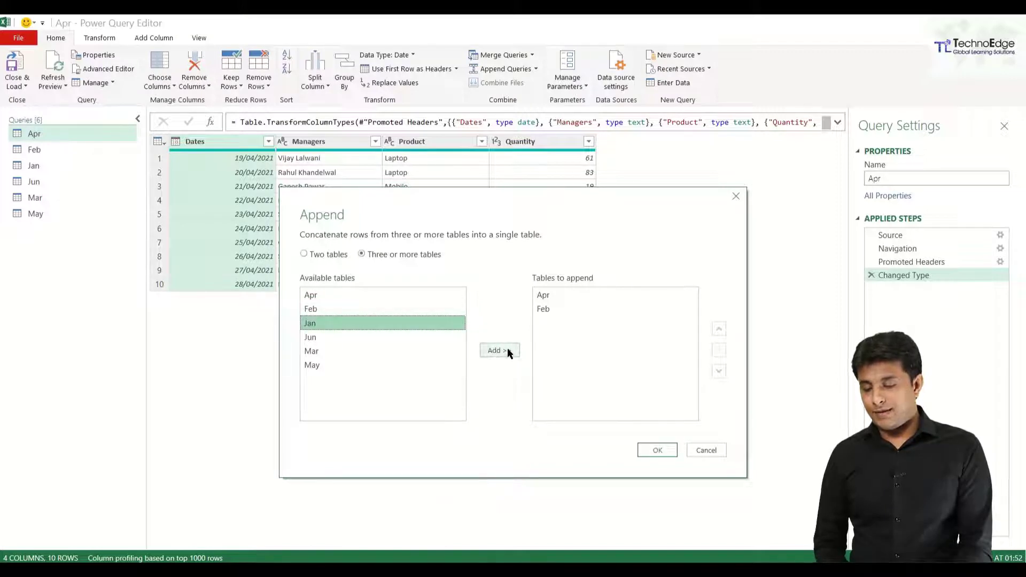
{"action": "left_click", "coordinate": [505, 350]}
{"action": "left_click", "coordinate": [395, 337]}
{"action": "left_click", "coordinate": [503, 350]}
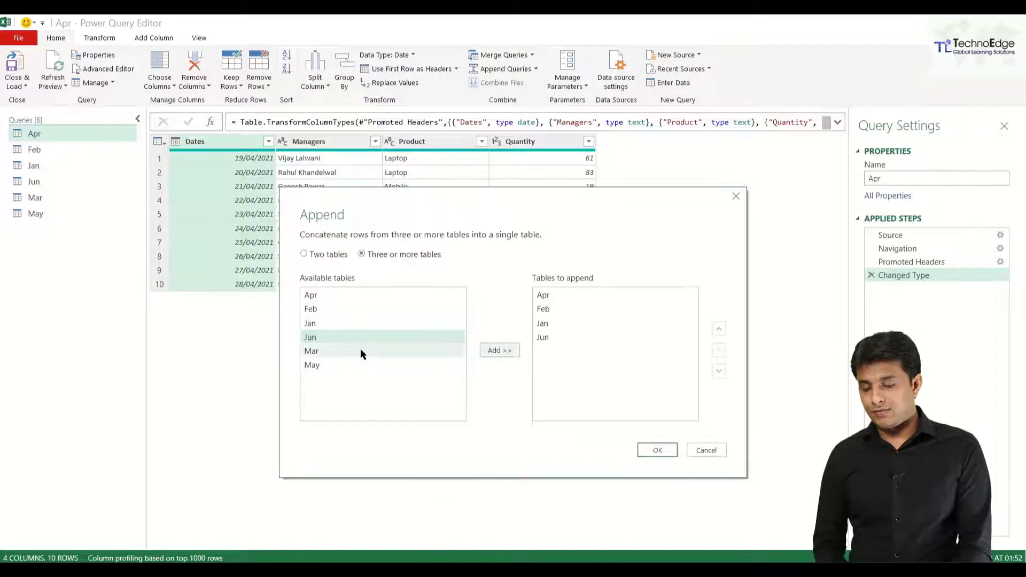
{"action": "left_click", "coordinate": [360, 350]}
{"action": "left_click", "coordinate": [492, 350]}
{"action": "left_click", "coordinate": [358, 366]}
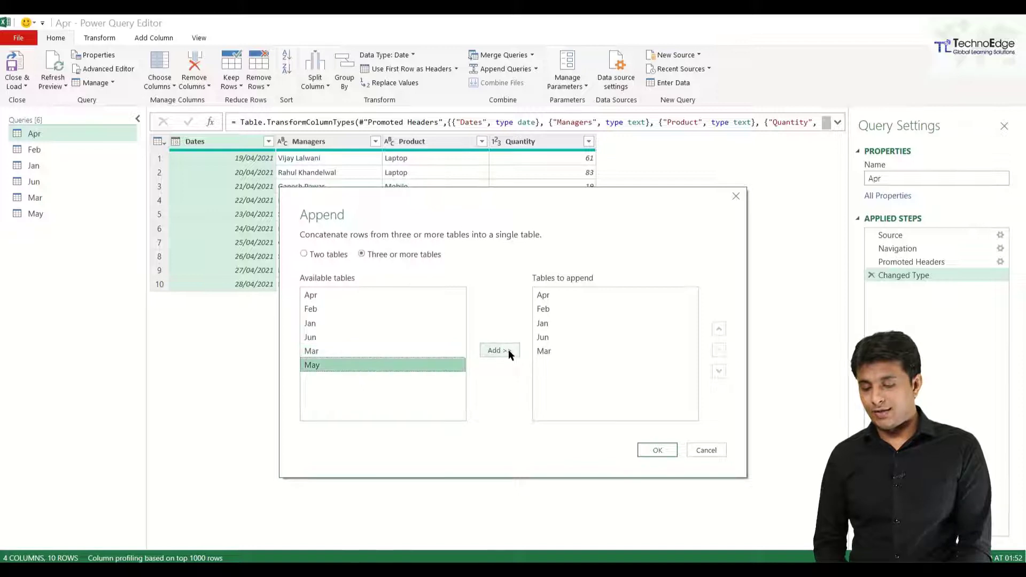
{"action": "left_click", "coordinate": [508, 350]}
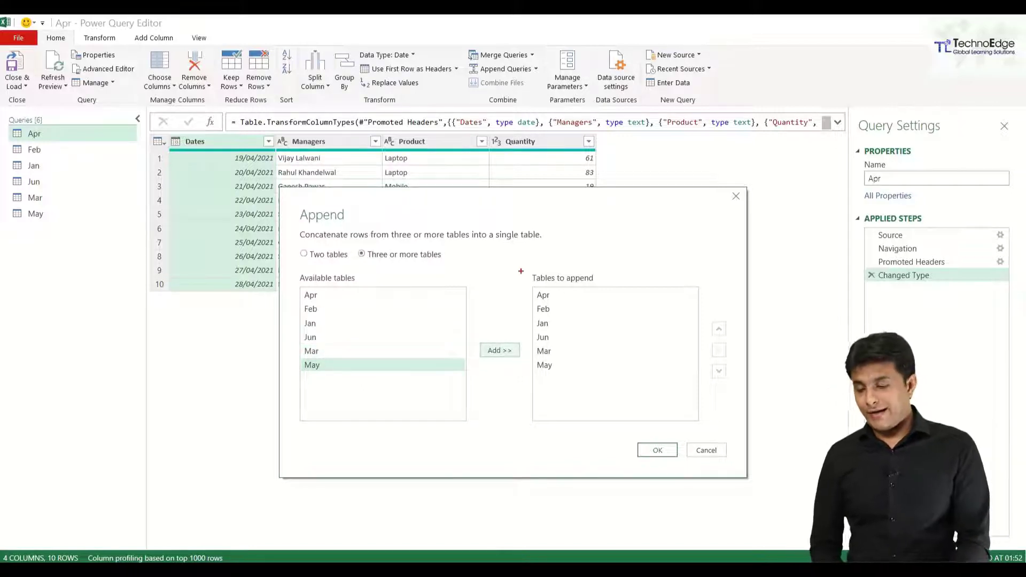
{"action": "left_click", "coordinate": [668, 448]}
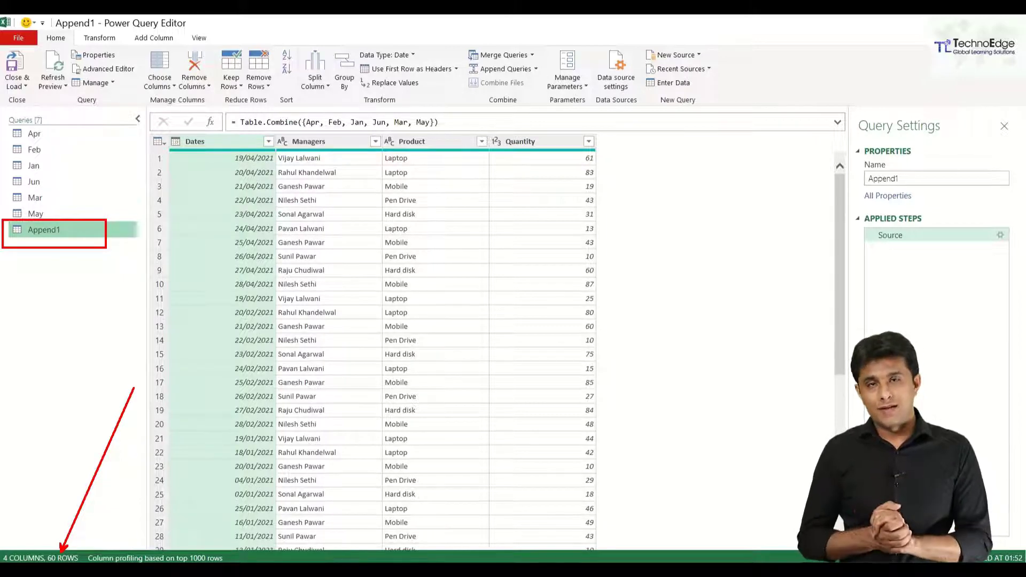
- Rename the combined query as Appended Data
{"action": "double_click", "coordinate": [908, 179]}
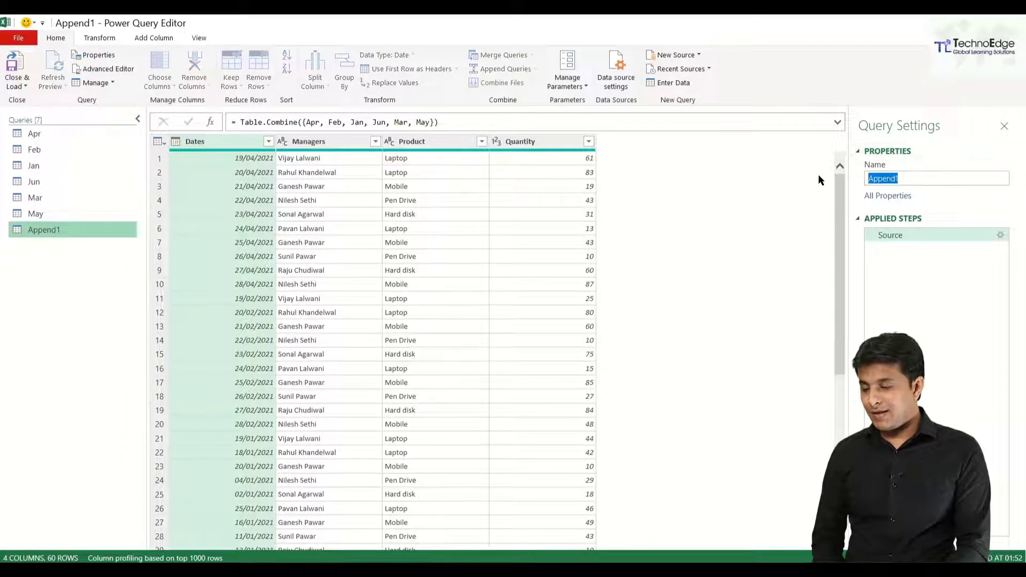
{"action": "type", "text": "Append"}
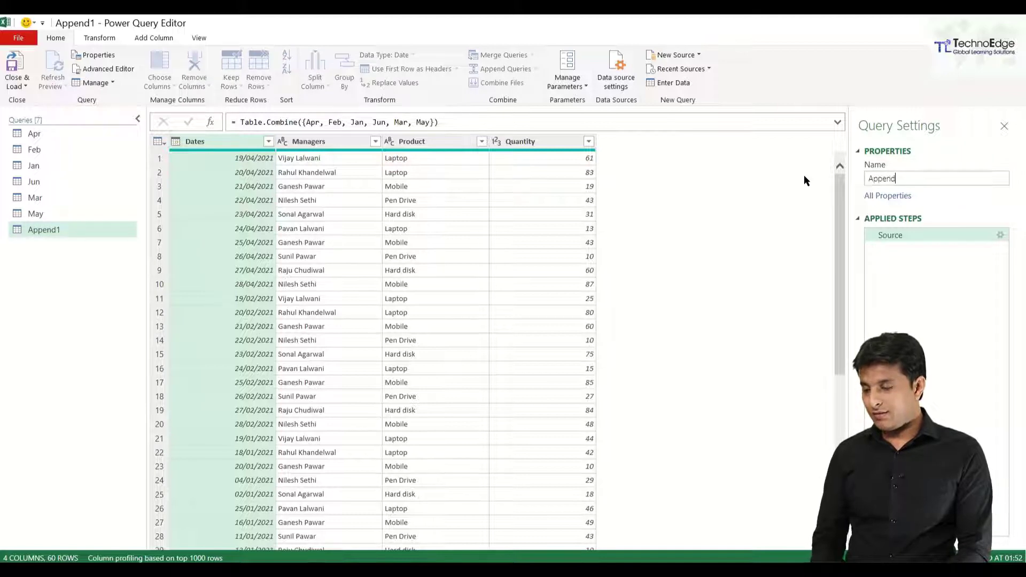
{"action": "type", "text": "ed Data"}
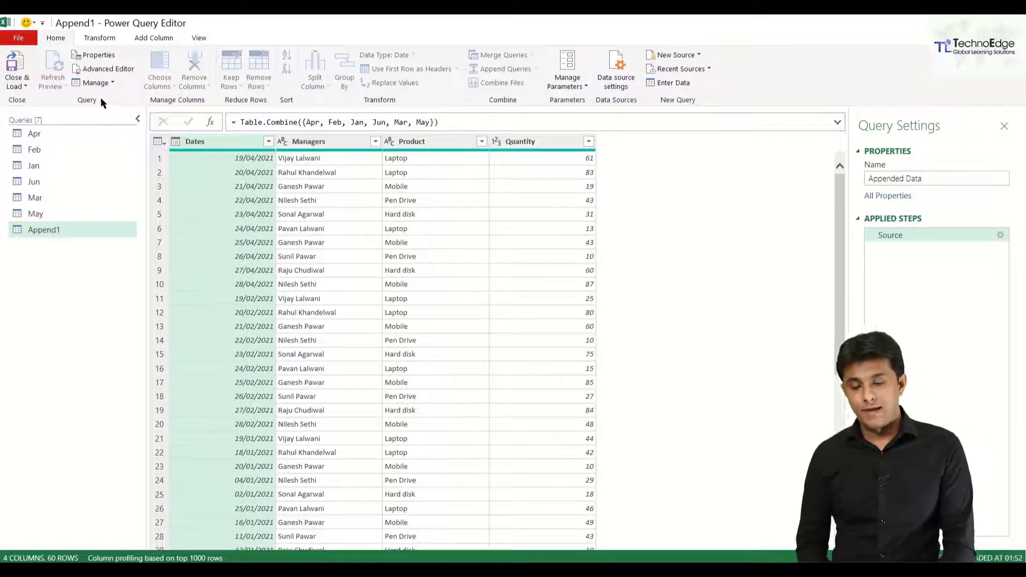
- Close the Power Query Editor and load all queries to the workbook as connections only
{"action": "left_click", "coordinate": [16, 83]}
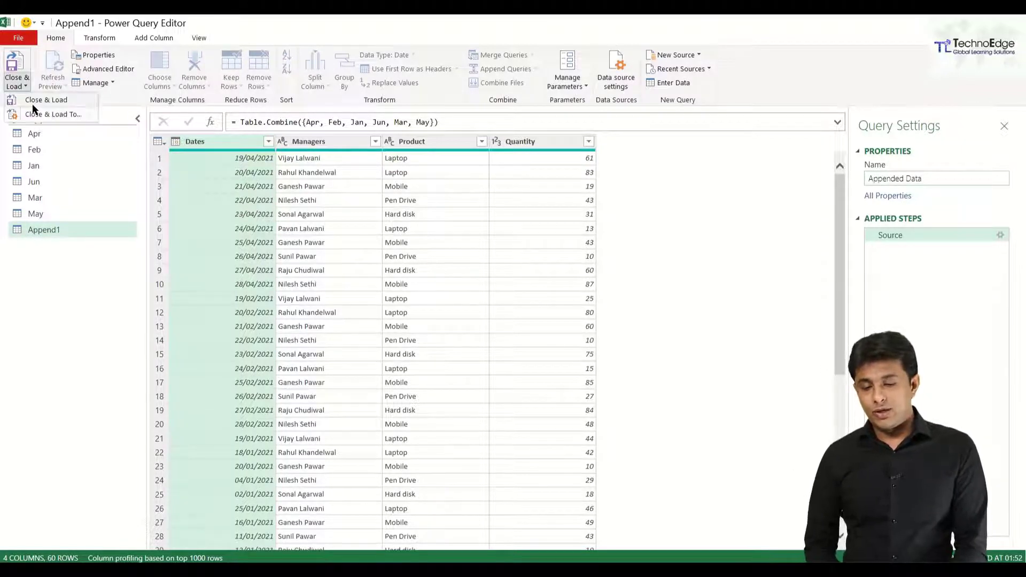
{"action": "left_click", "coordinate": [64, 116]}
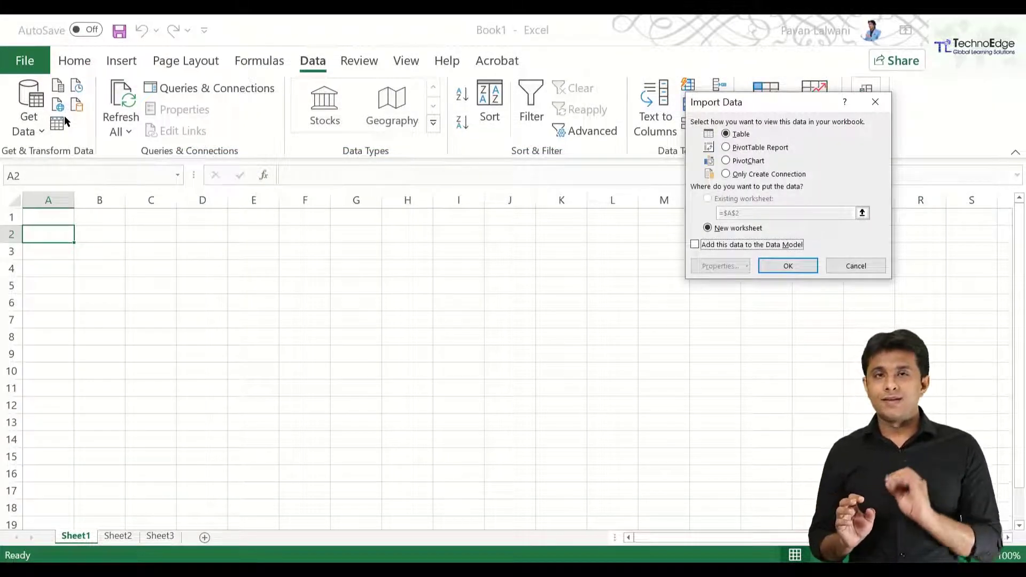
{"action": "left_click", "coordinate": [734, 175]}
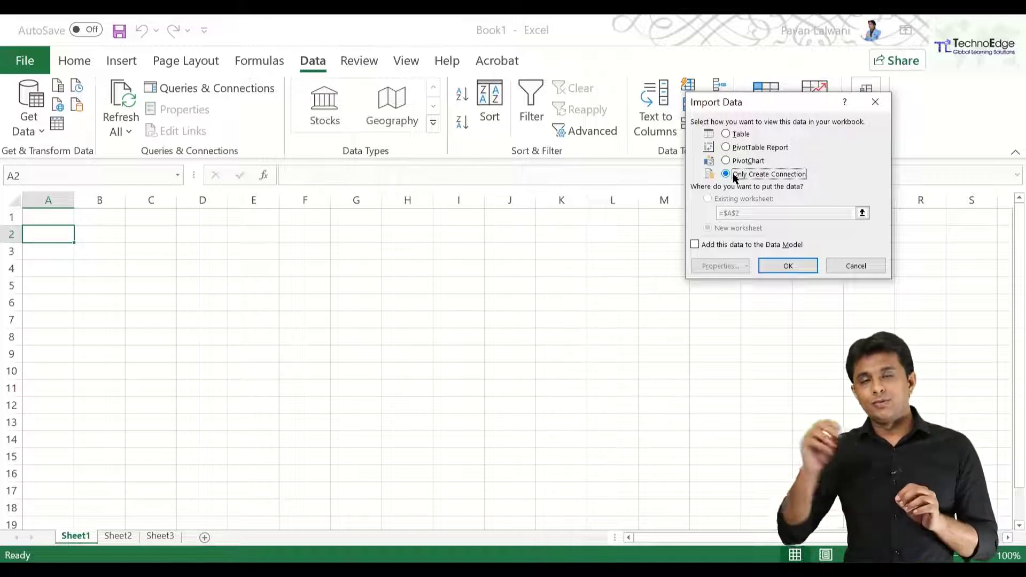
{"action": "left_click", "coordinate": [807, 268]}
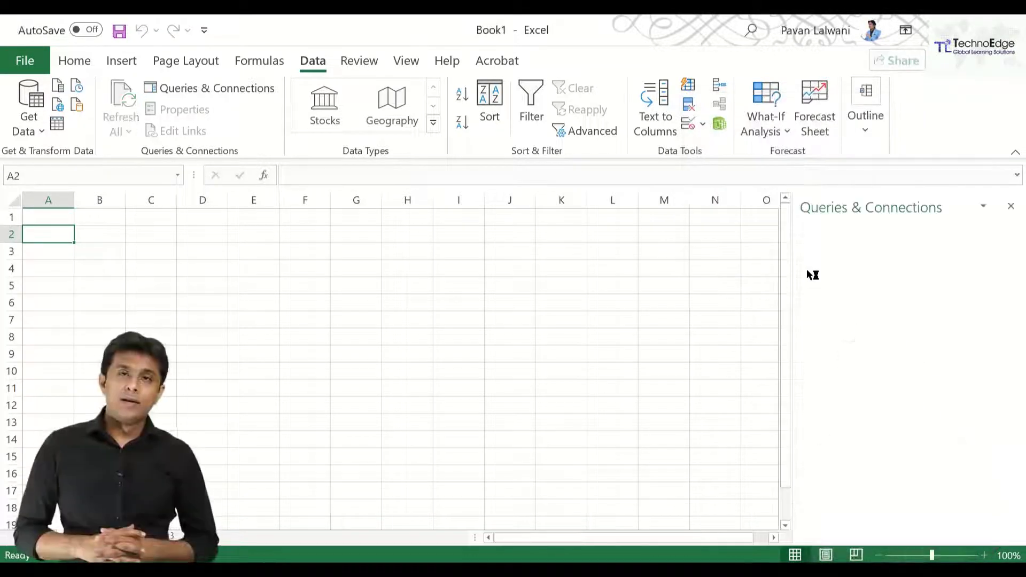
{"action": "mouse_move", "coordinate": [808, 274]}
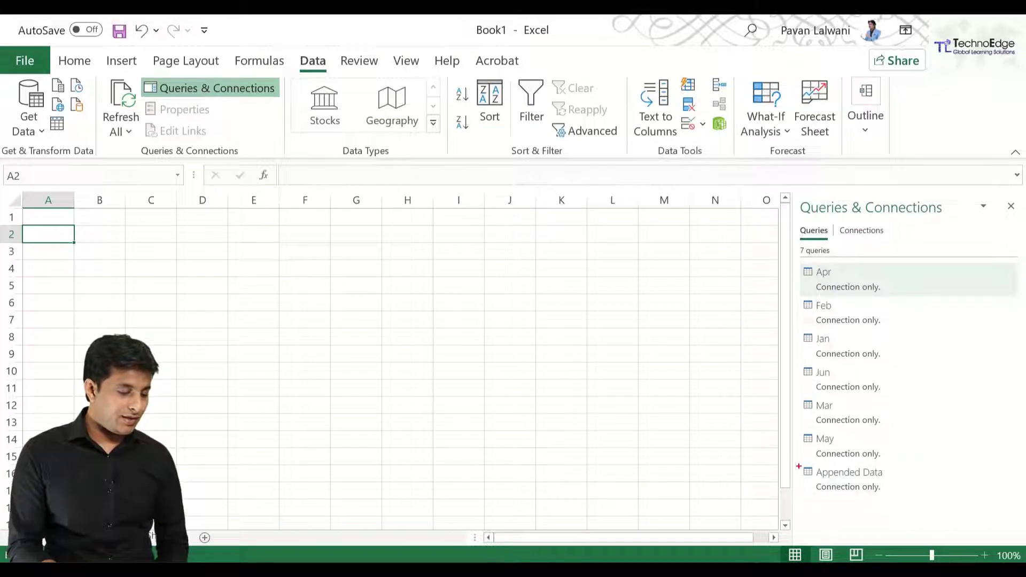
- Load the Appended Data query as a table into the existing worksheet, starting at cell A1 of Sheet1
{"action": "mouse_move", "coordinate": [795, 462]}
{"action": "left_mouse_down"}
{"action": "mouse_move", "coordinate": [817, 481]}
{"action": "mouse_move", "coordinate": [933, 497]}
{"action": "left_mouse_up"}
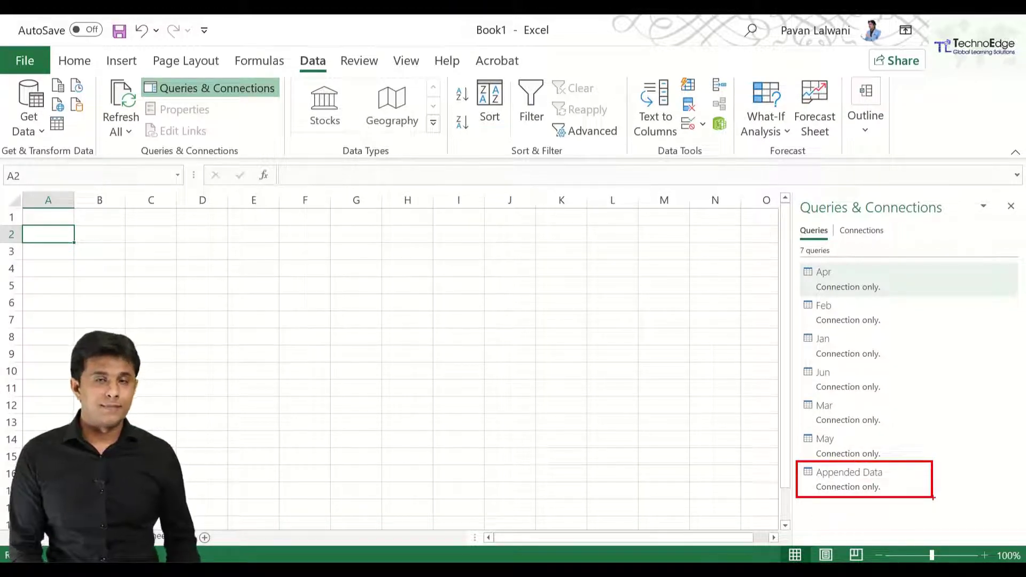
{"action": "key", "text": "Escape"}
{"action": "right_click", "coordinate": [880, 477]}
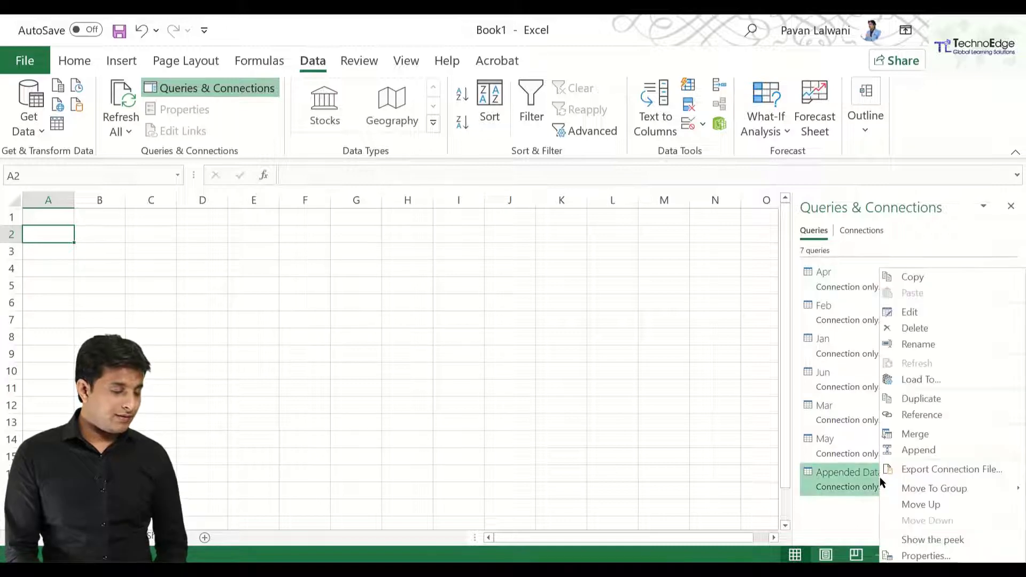
{"action": "left_click", "coordinate": [924, 376]}
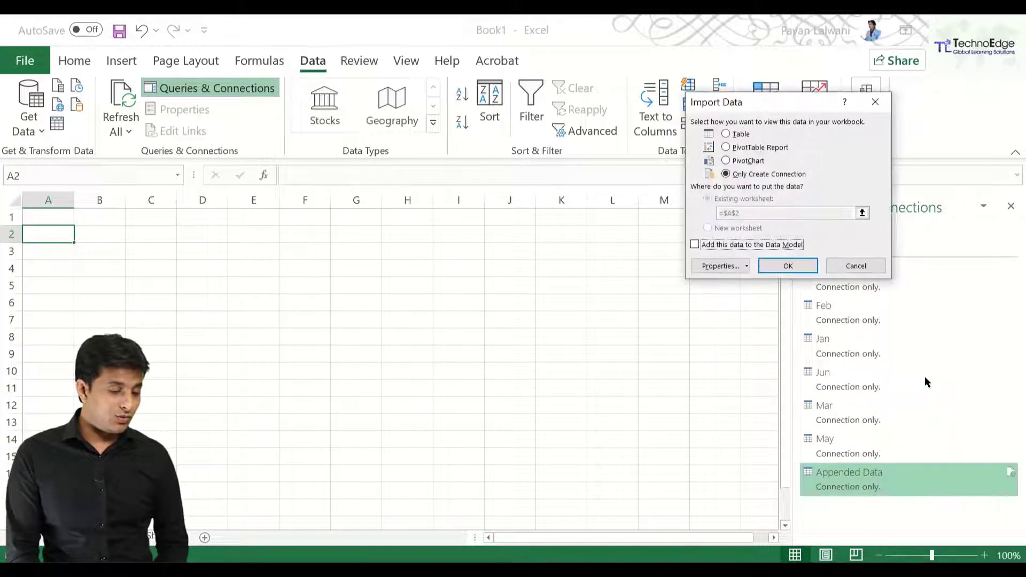
{"action": "left_click", "coordinate": [727, 132]}
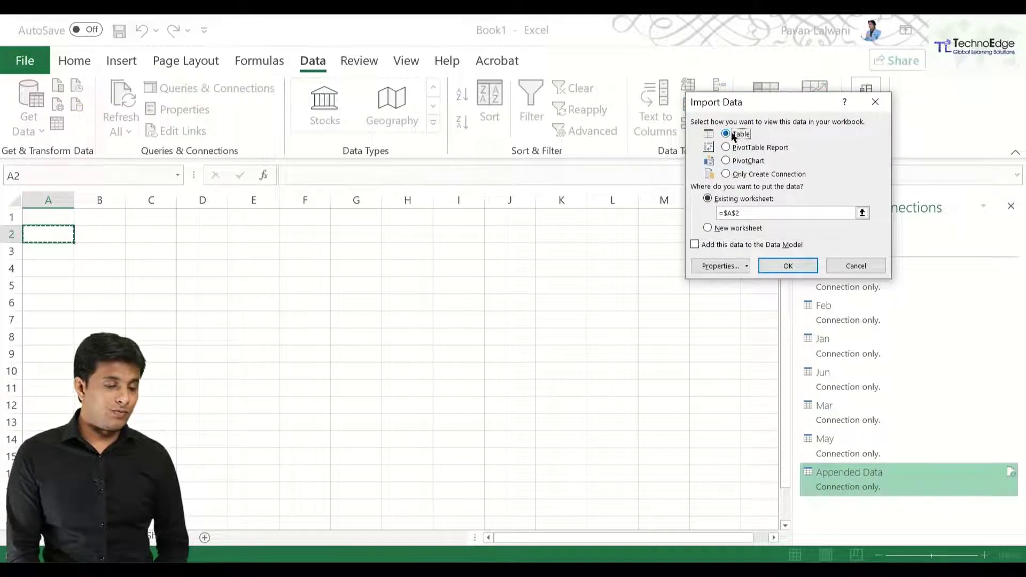
{"action": "left_click", "coordinate": [61, 218]}
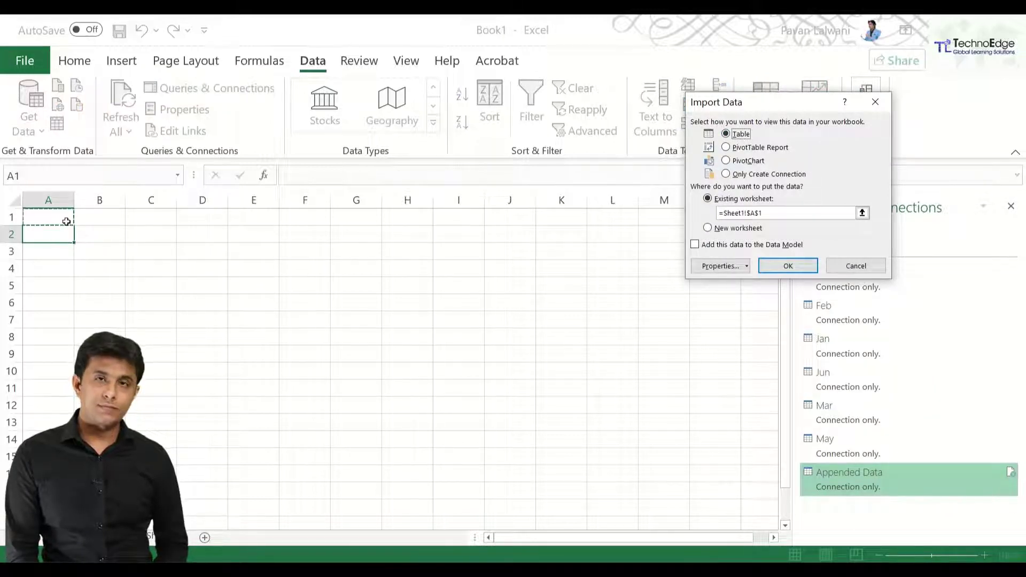
{"action": "left_click", "coordinate": [767, 267]}
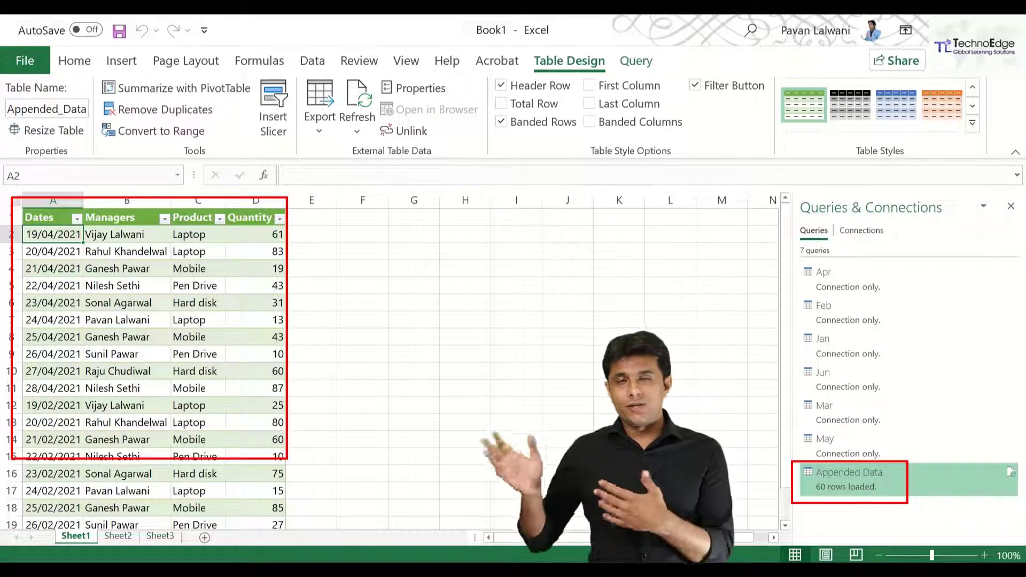
- Open the source workbook Yearly Data from the recent files
{"action": "left_click", "coordinate": [212, 357]}
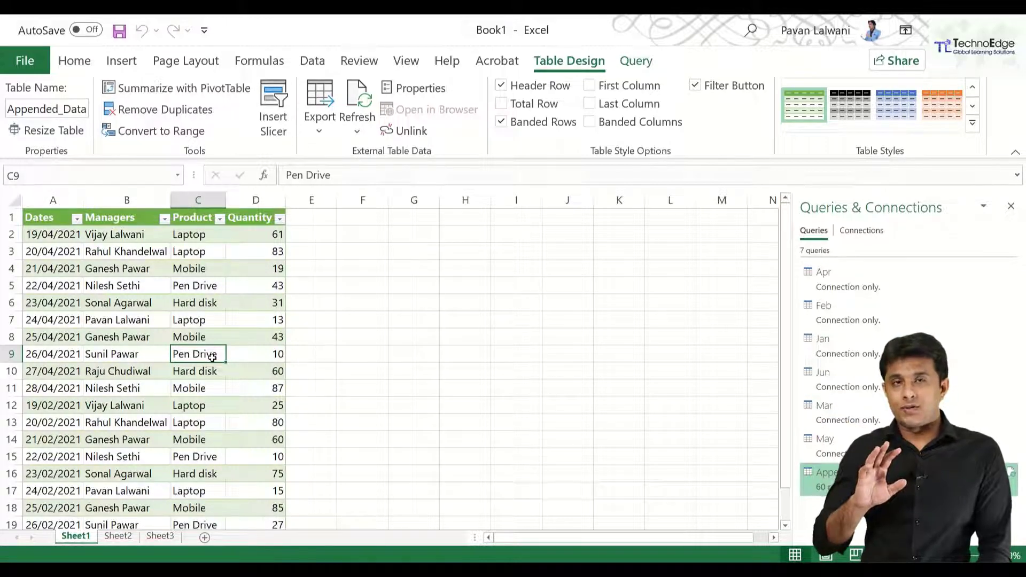
{"action": "left_click", "coordinate": [133, 317]}
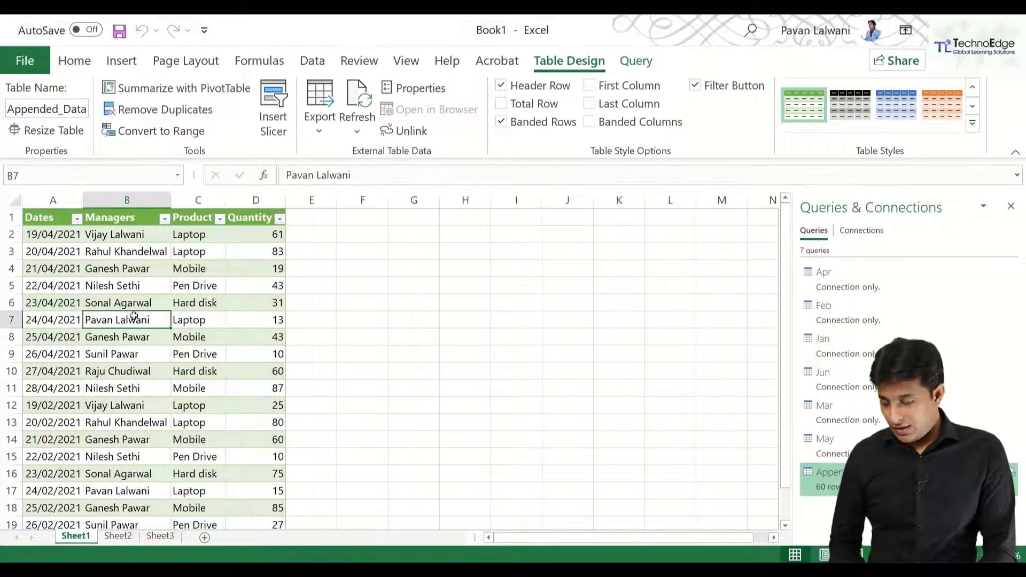
{"action": "key", "text": "ctrl+o"}
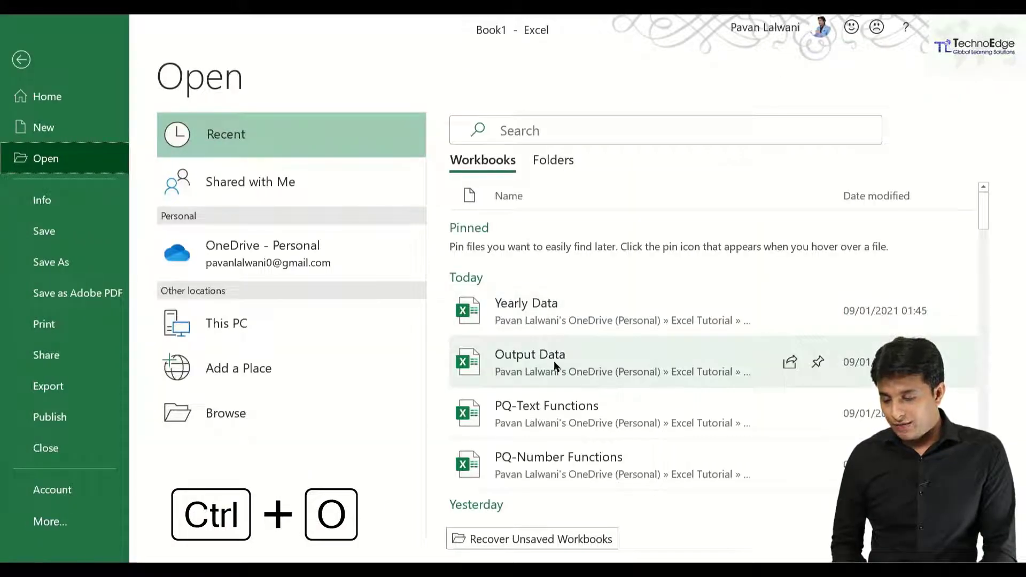
{"action": "left_click", "coordinate": [558, 315]}
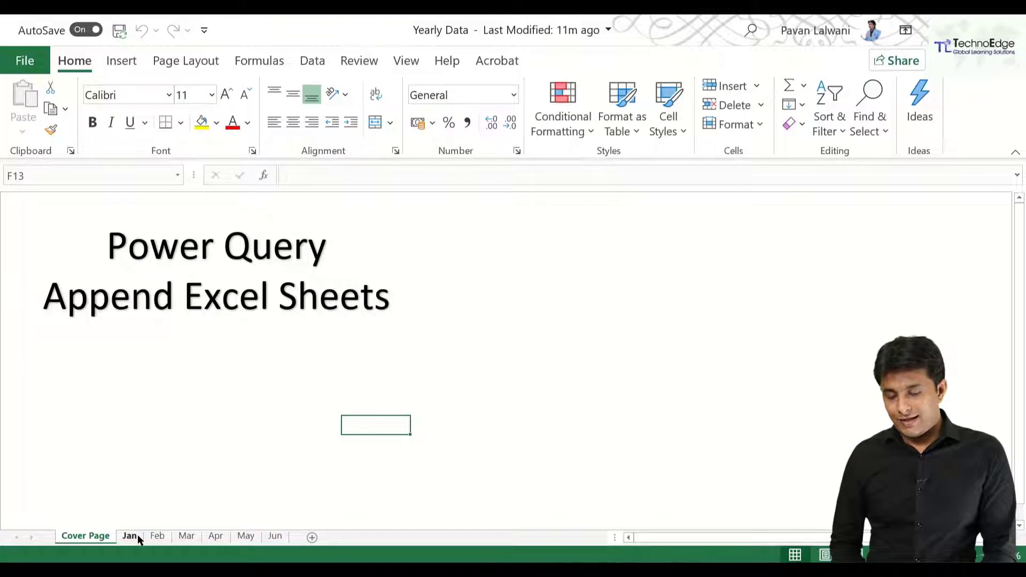
- Add a row 12 to the Jan sheet with date 09/01/2021, manager Abc, product Laptop and quantity 111
{"action": "left_click", "coordinate": [137, 535]}
{"action": "type", "text": "09/01/2021"}
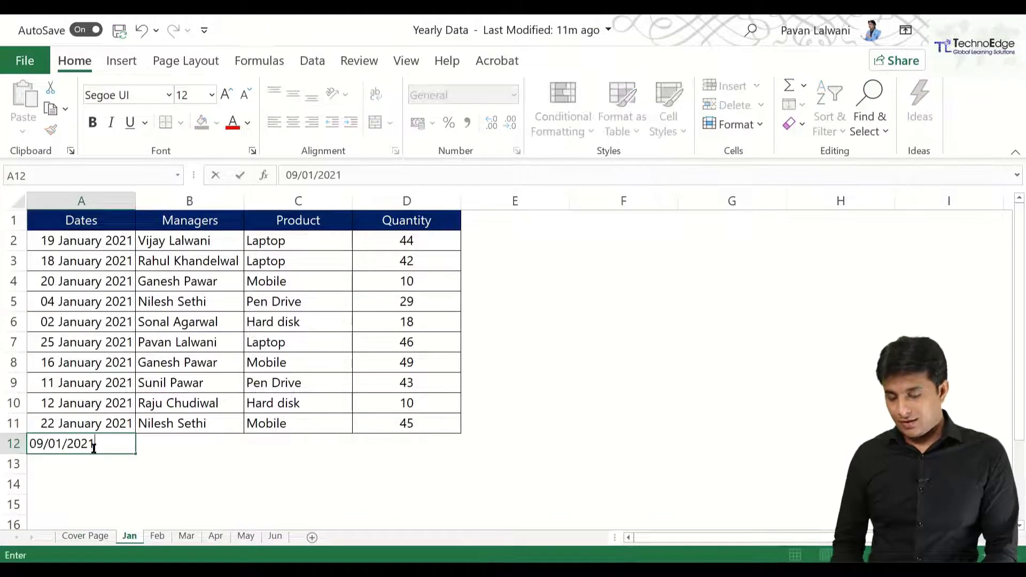
{"action": "key", "text": "Return"}
{"action": "key", "text": "Up"}
{"action": "key", "text": "Right"}
{"action": "type", "text": "AB"}
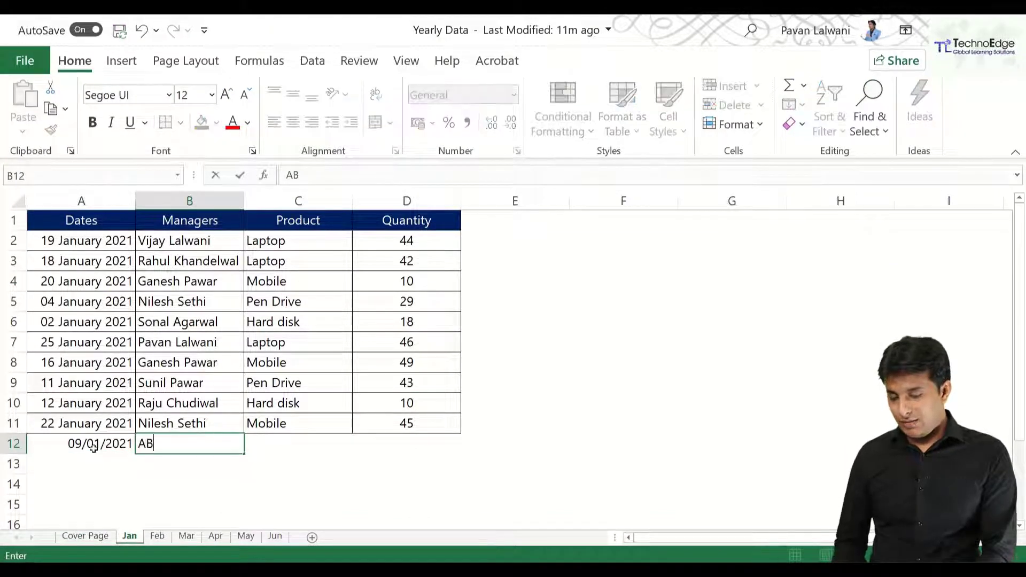
{"action": "key", "text": "Tab"}
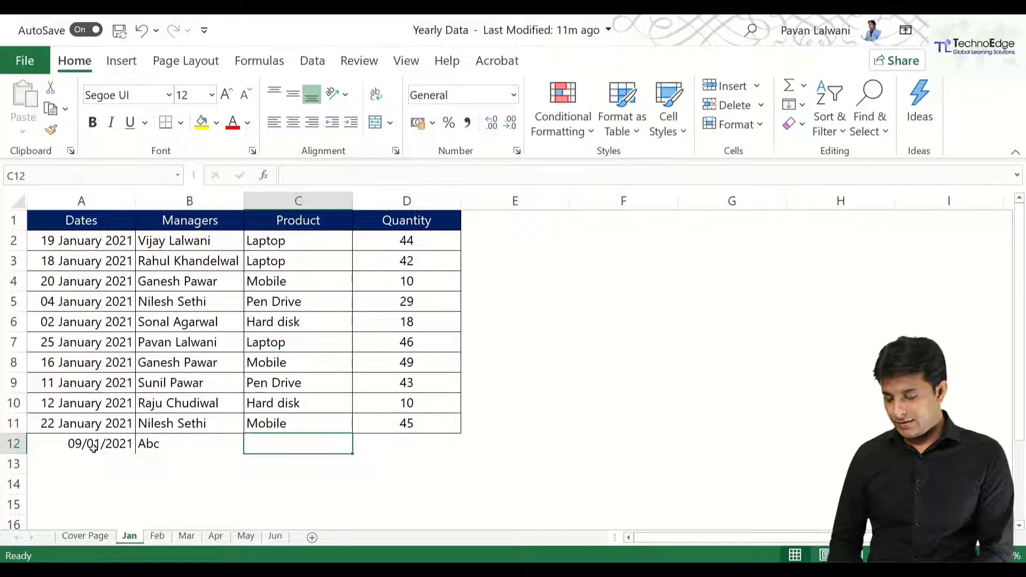
{"action": "type", "text": "Laptop"}
{"action": "key", "text": "Tab"}
{"action": "type", "text": "11"}
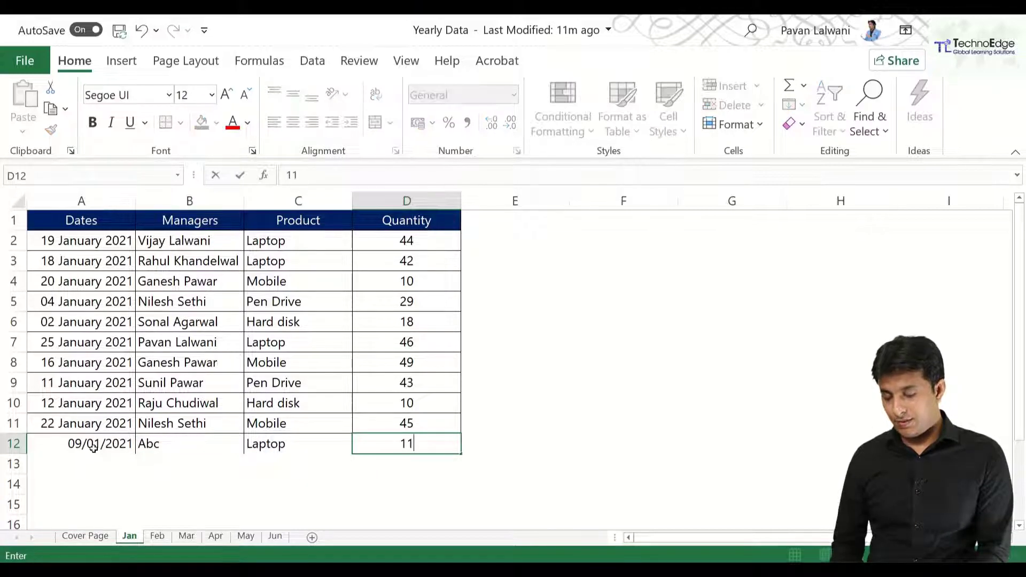
{"action": "type", "text": "1"}
{"action": "key", "text": "Return"}
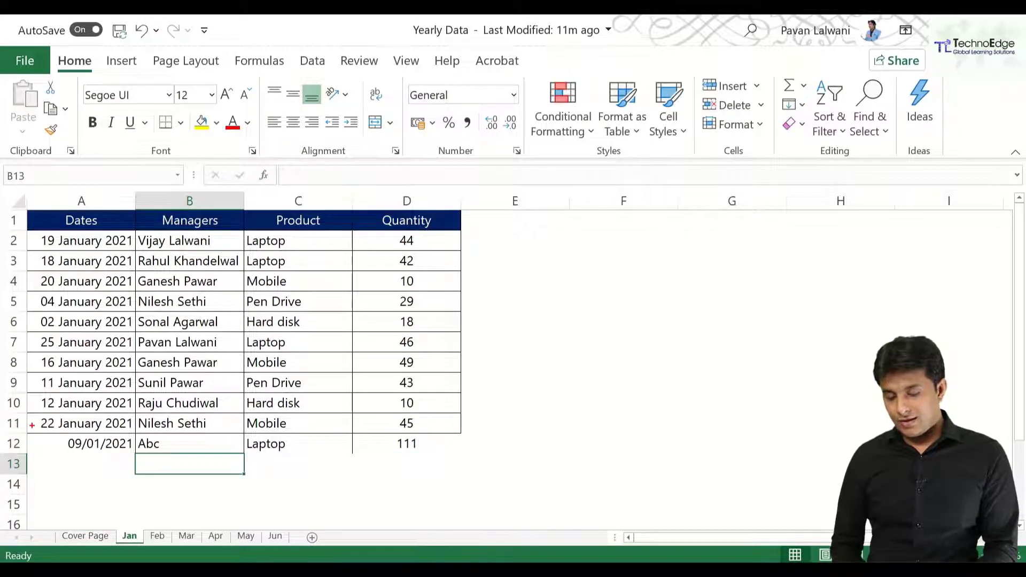
{"action": "left_click_drag", "start_coordinate": [32, 425], "coordinate": [449, 464]}
{"action": "key", "text": "Escape"}
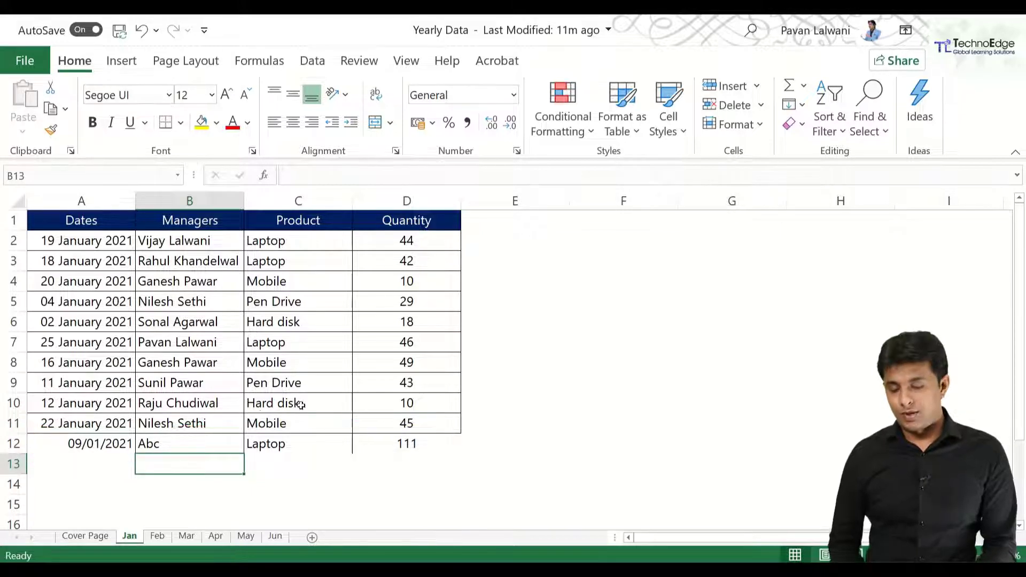
{"action": "left_click", "coordinate": [298, 383]}
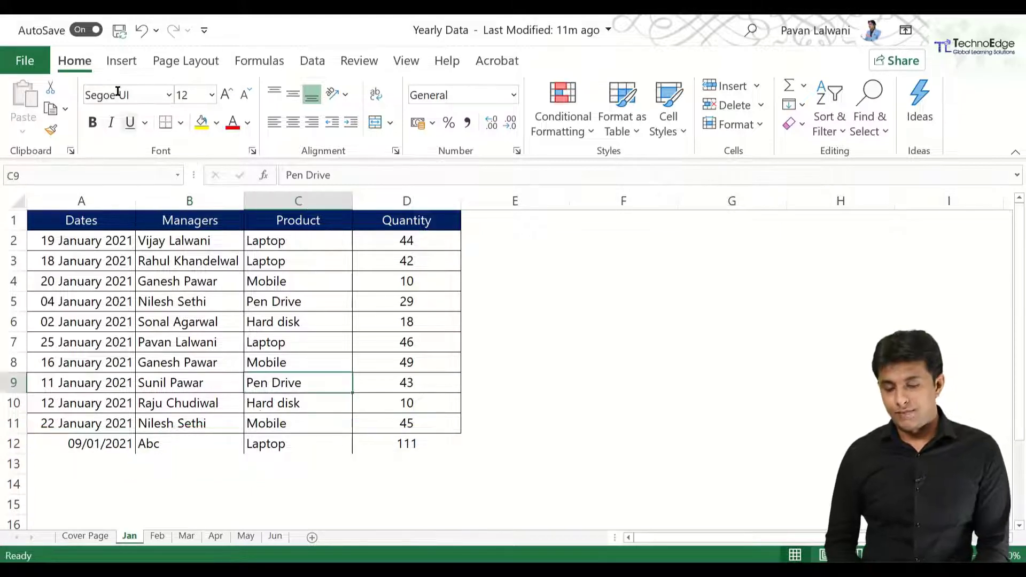
- Return to Book1 and refresh the appended table so it takes in the new source row
{"action": "left_click", "coordinate": [278, 316]}
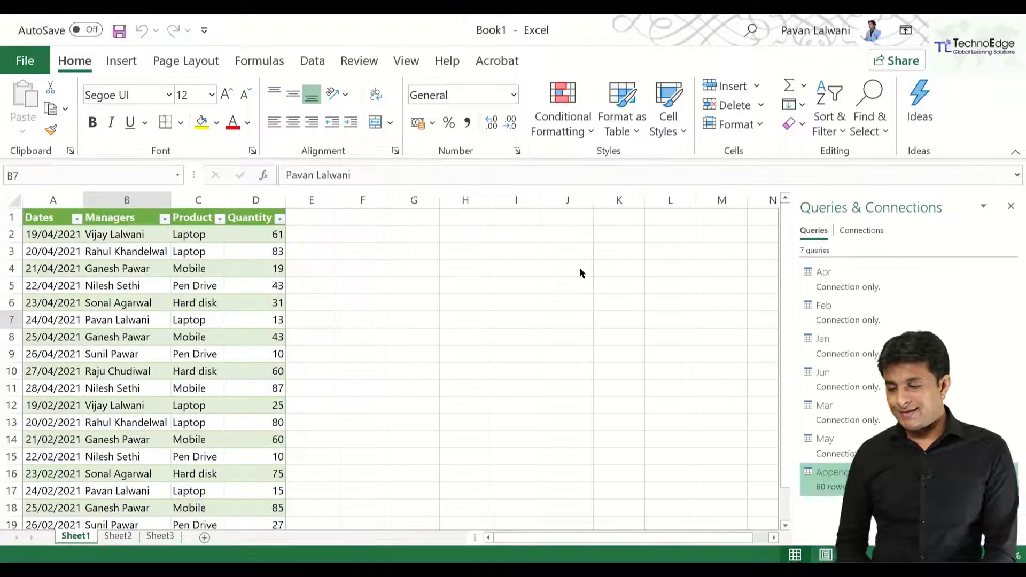
{"action": "left_click", "coordinate": [206, 303]}
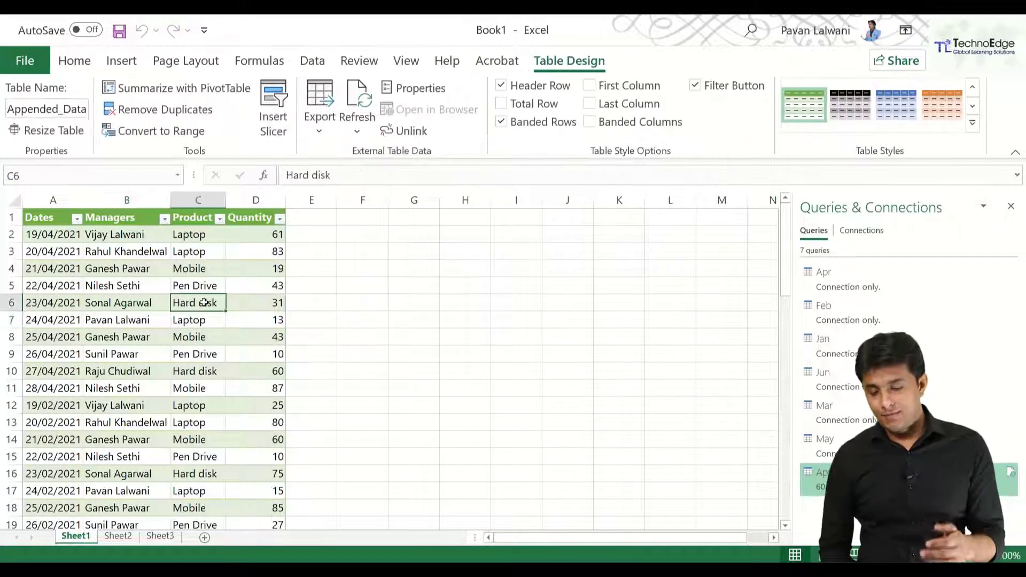
{"action": "right_click", "coordinate": [204, 302]}
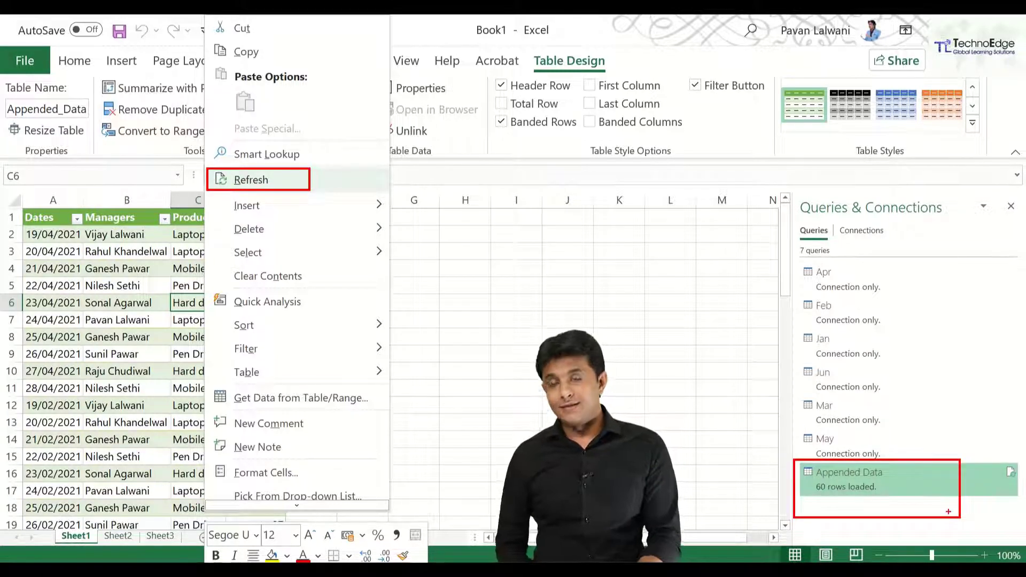
{"action": "left_click", "coordinate": [251, 179]}
{"action": "right_click", "coordinate": [197, 279]}
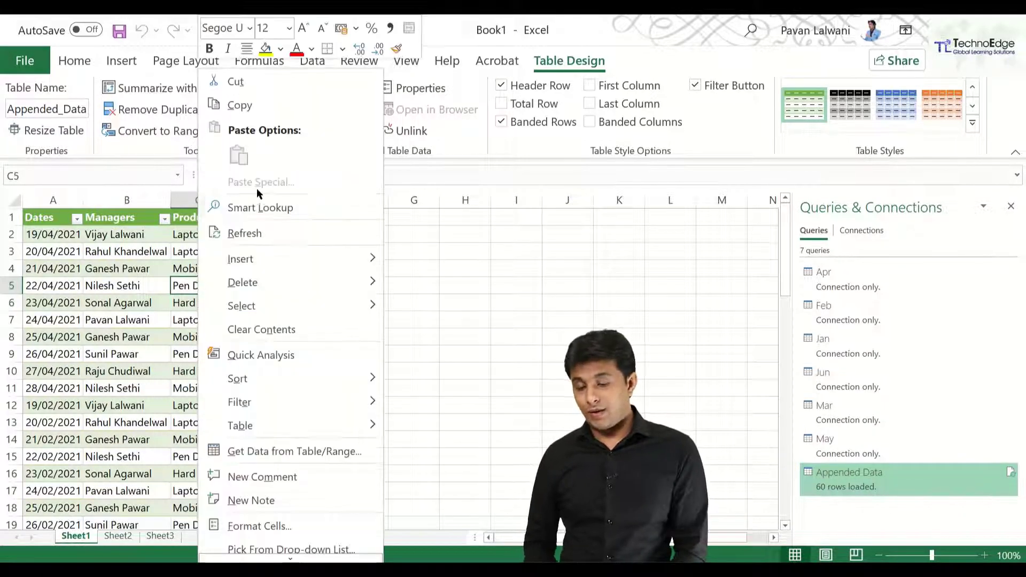
{"action": "left_click", "coordinate": [270, 228]}
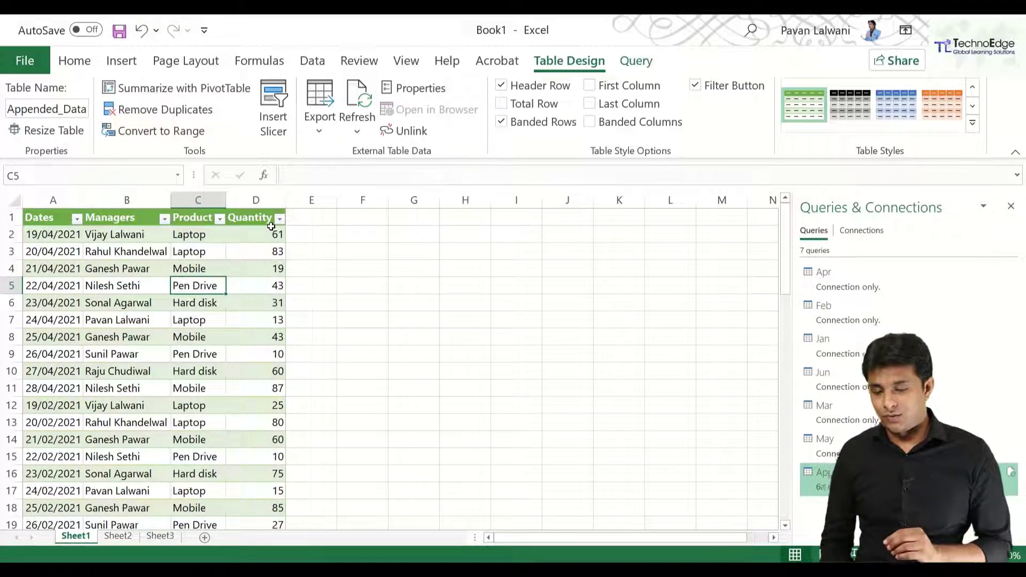
{"action": "left_click", "coordinate": [113, 233]}
{"action": "left_click", "coordinate": [74, 61]}
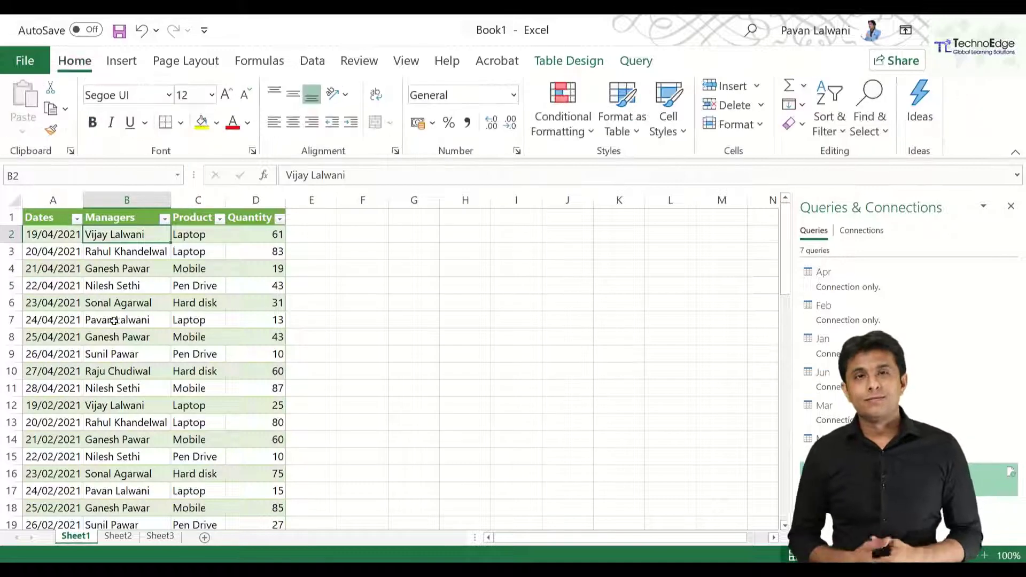